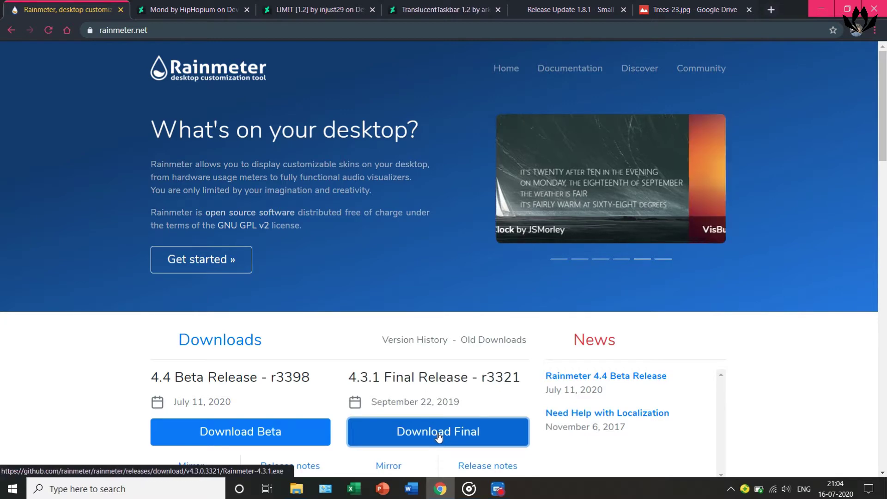
Download the Mond, LIM!T [1.2] and TranslucentTaskbar 1.2 skins from their DeviantArt pages
click(221, 11)
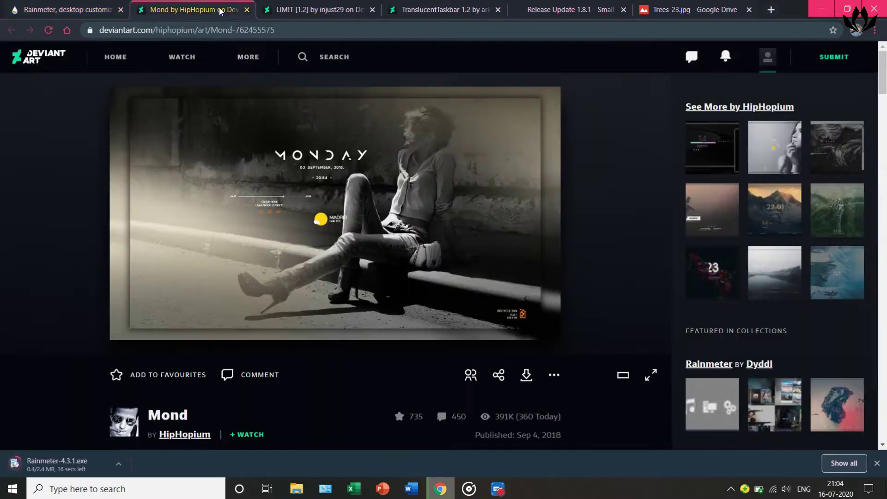
click(526, 382)
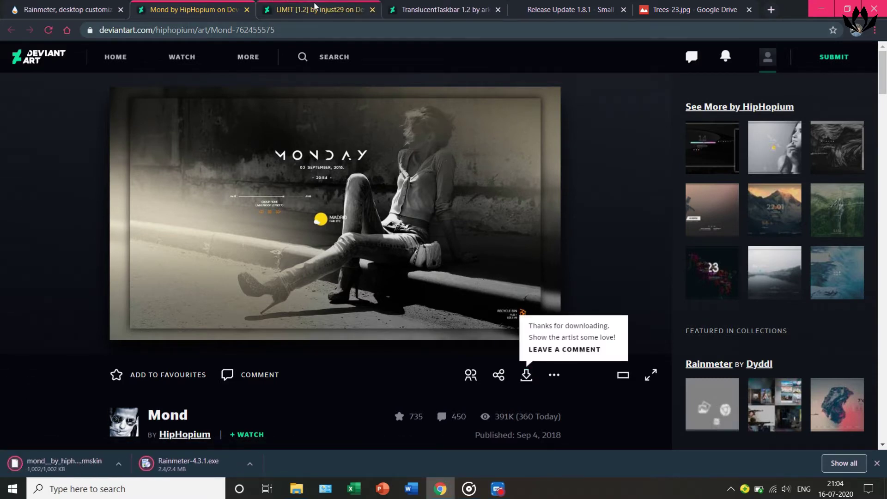
click(314, 10)
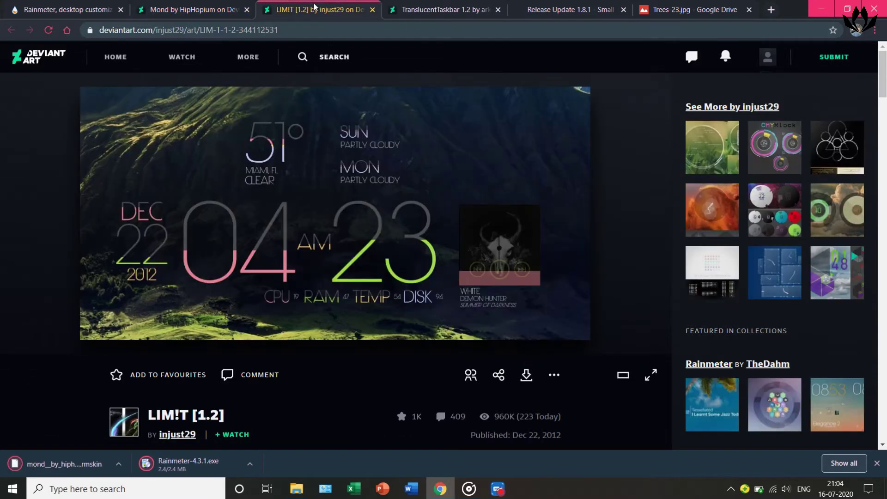
click(527, 382)
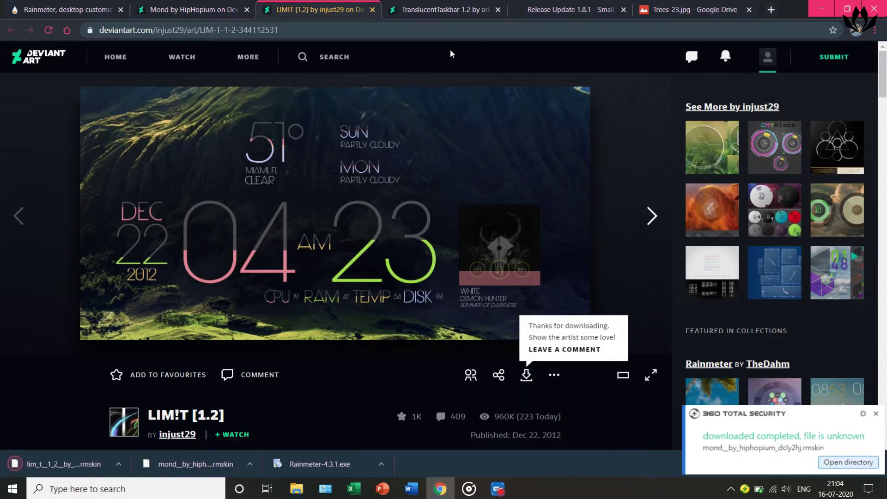
click(443, 10)
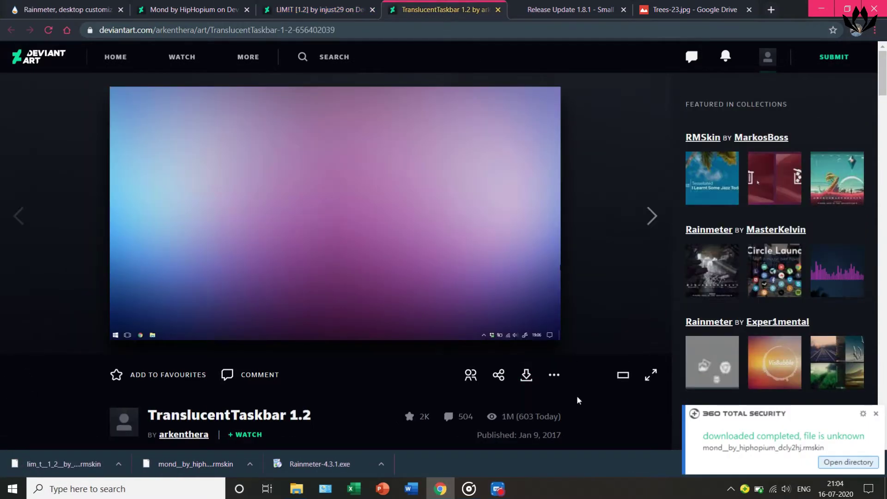
click(526, 375)
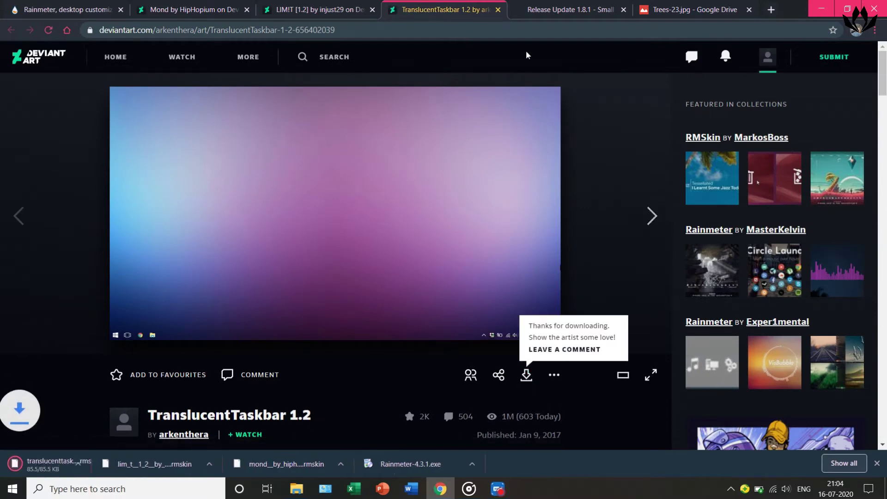
Download Monstercat.Visualizer.for.Rainmeter_1.8.1.rmskin from the GitHub release page and dismiss the security notification
key(ctrl+Tab)
scroll(480, 297, down, 3)
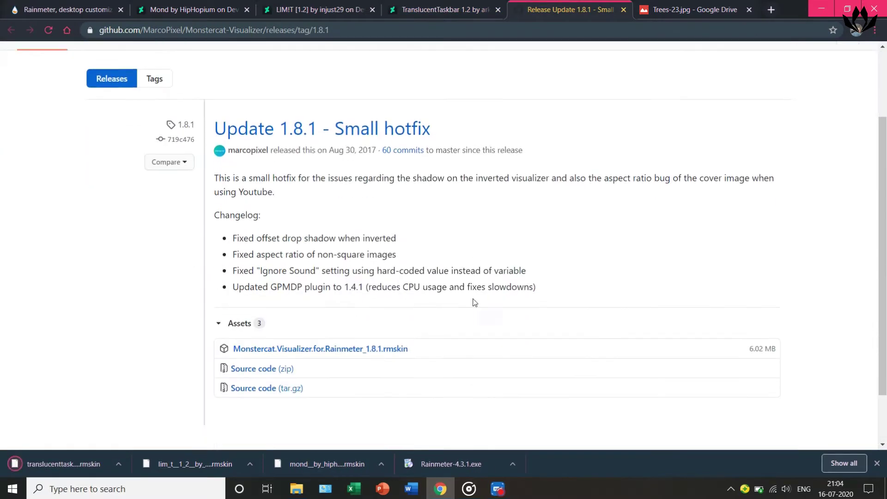
click(387, 291)
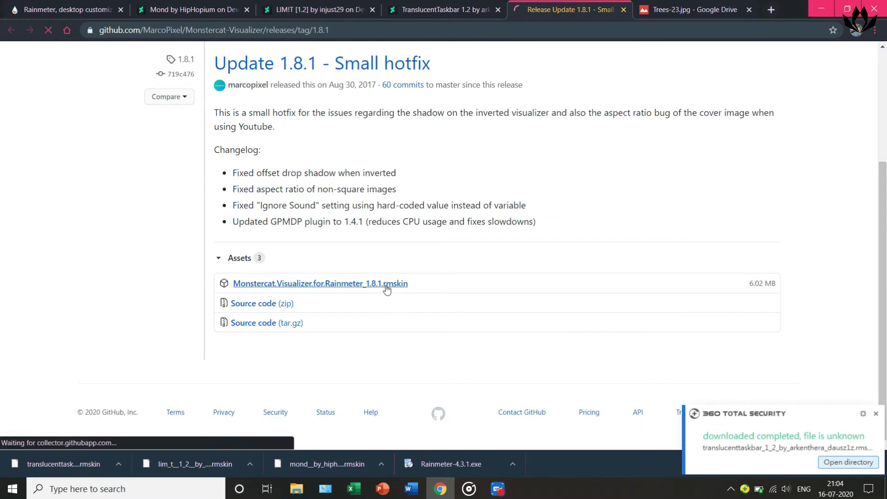
click(876, 413)
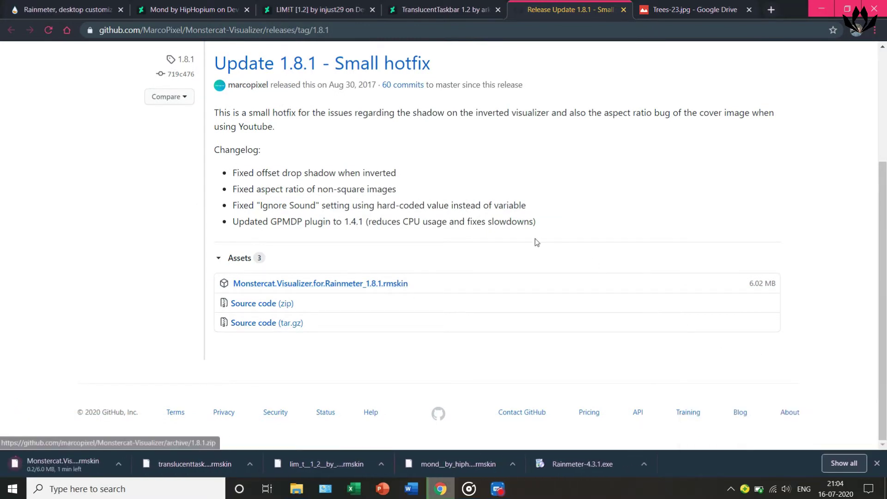
Download the Trees-23.jpg wallpaper from Google Drive and review the browser's full downloads list
click(667, 9)
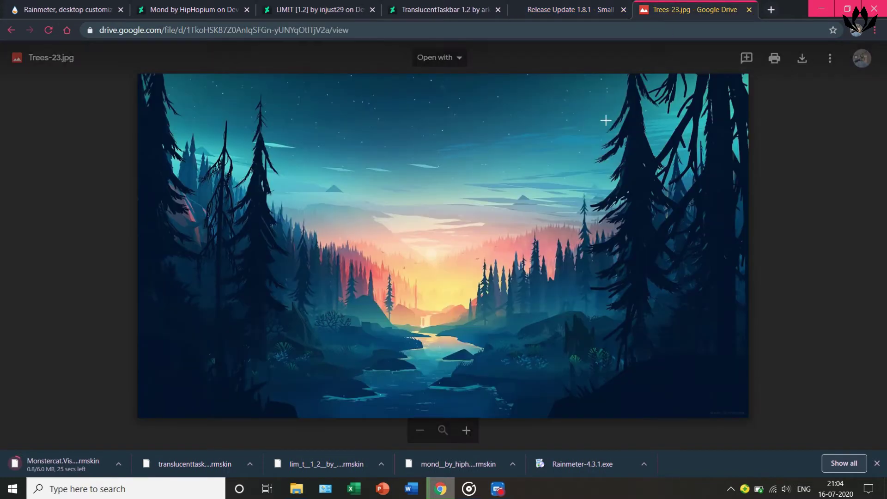
click(806, 62)
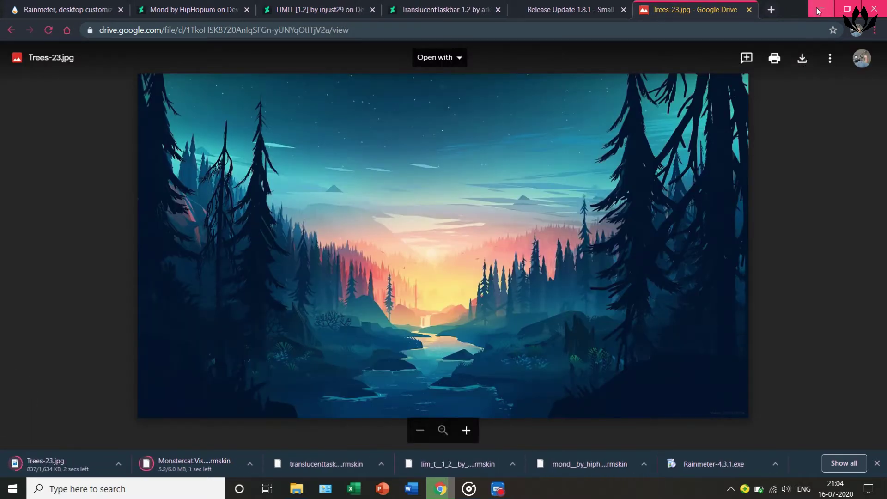
click(850, 463)
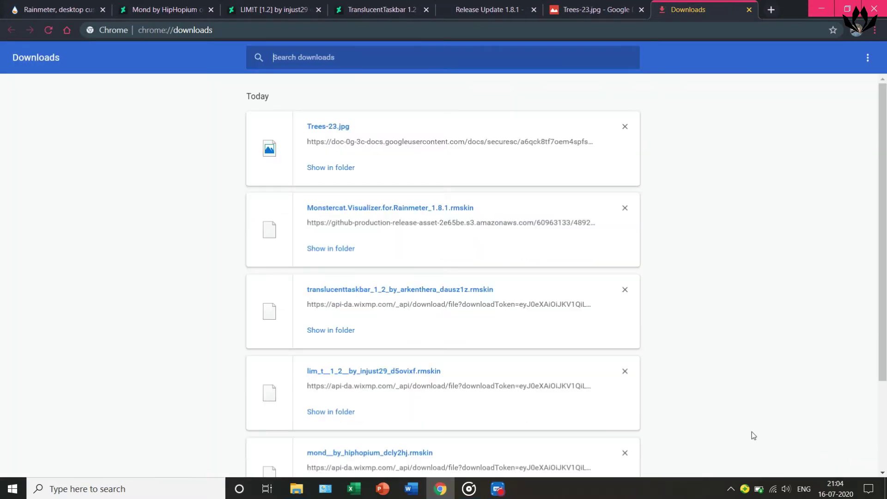
scroll(675, 370, down, 3)
scroll(675, 370, up, 3)
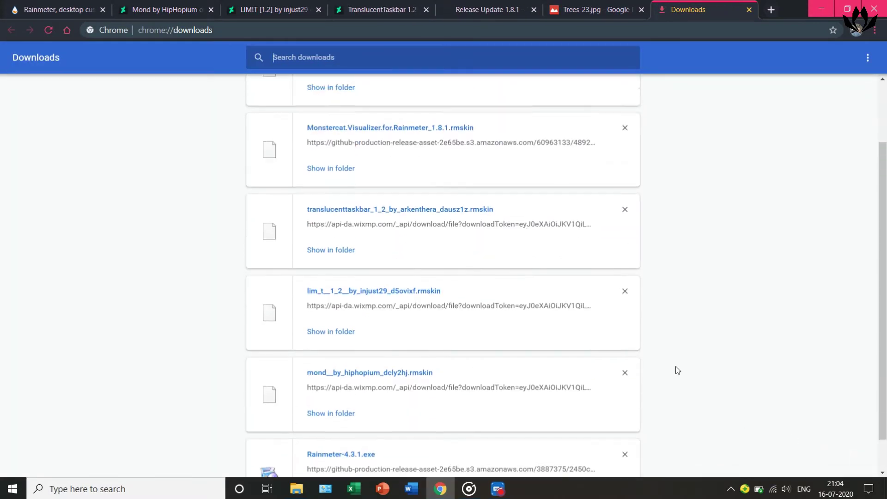
Minimize the browser to reach the desktop, refresh it and dismiss the download notification
click(821, 8)
right_click(687, 112)
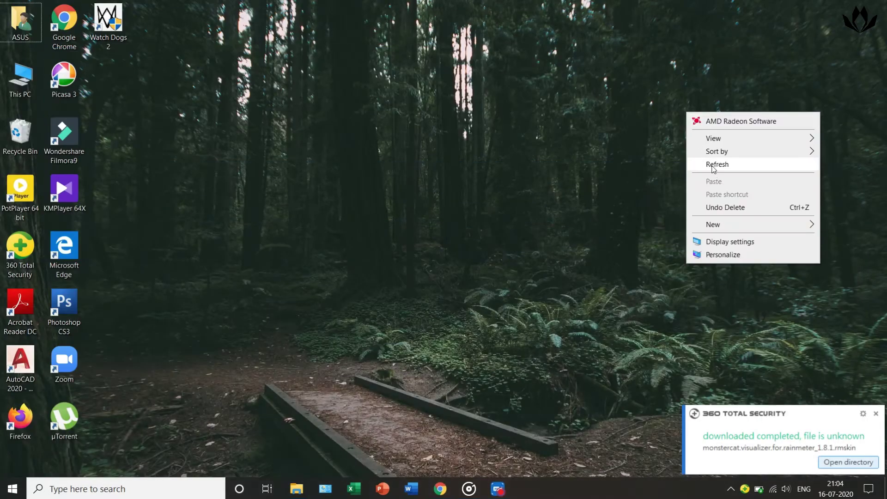
click(715, 164)
click(876, 413)
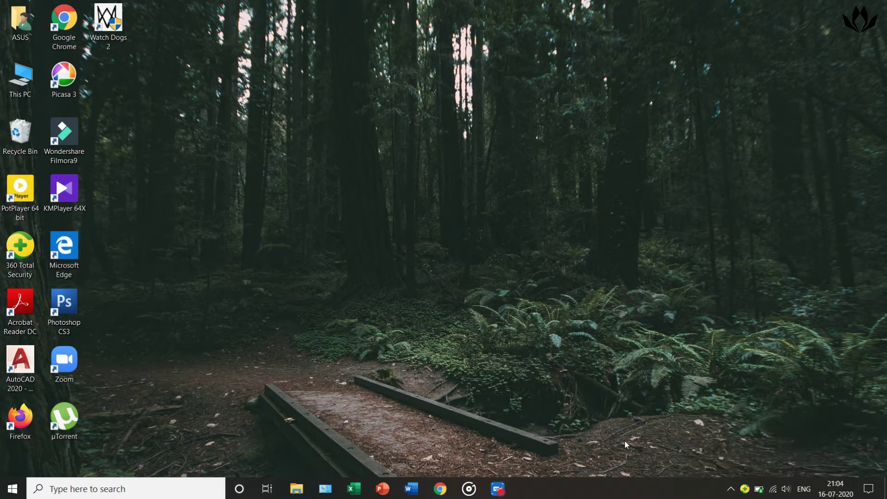
Install Rainmeter 4.3.1 in English from the nxt folder, keeping the 64-bit and launch-on-startup options, and finish setup with Run Rainmeter enabled
click(296, 488)
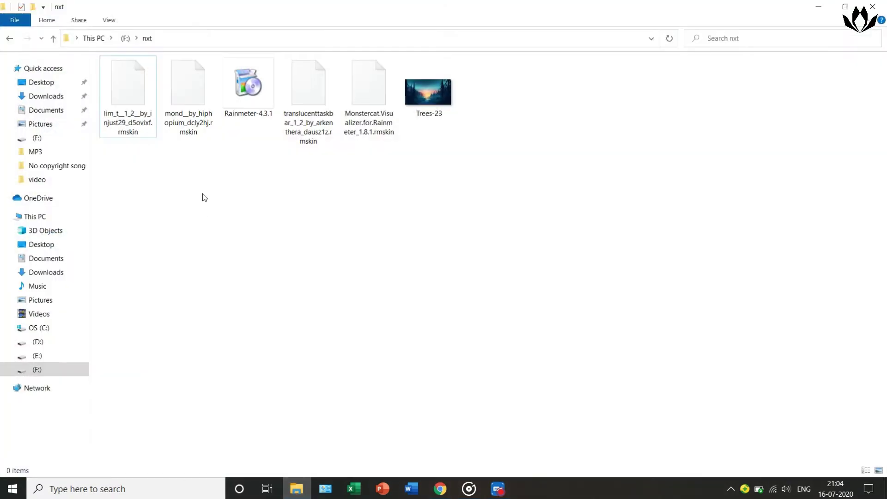
click(233, 113)
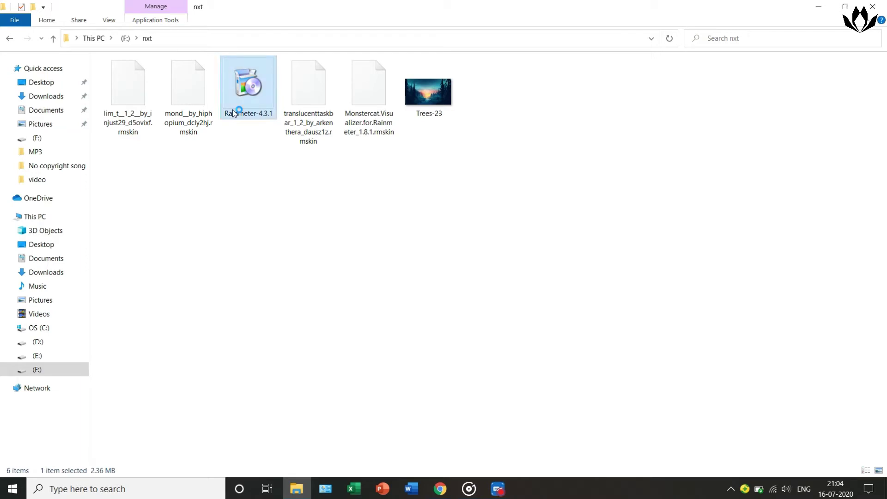
double_click(234, 113)
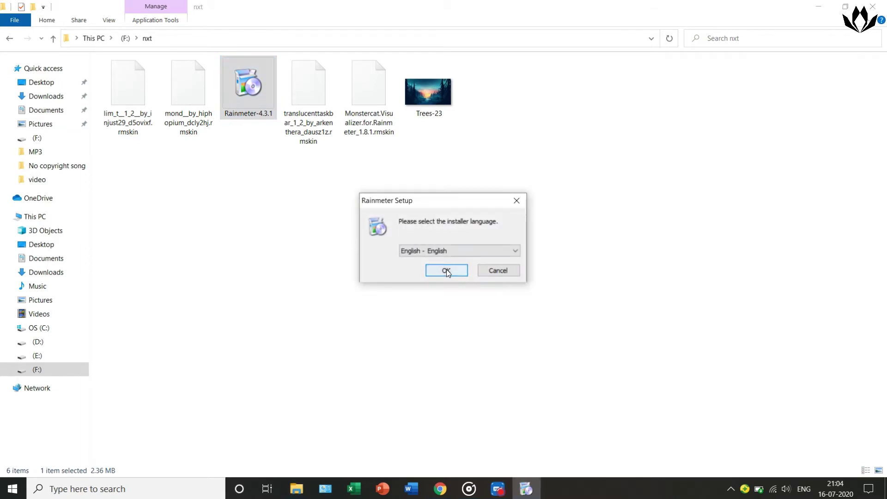
click(446, 271)
click(503, 337)
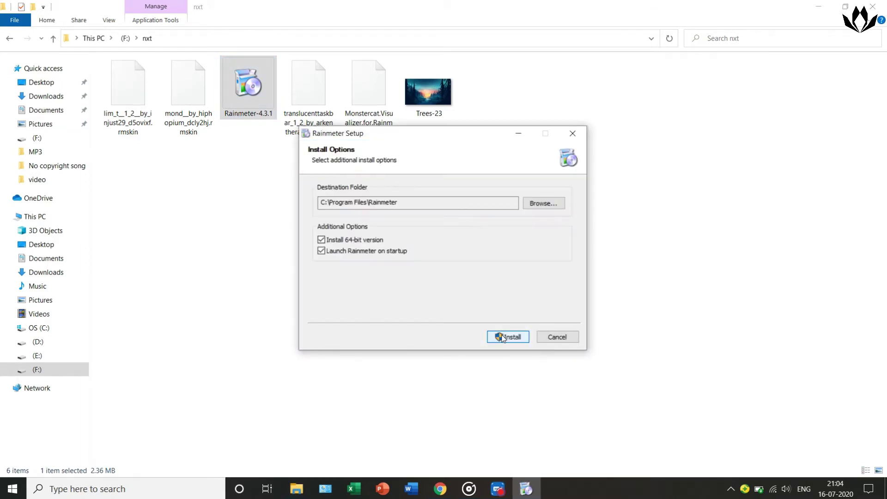
click(503, 337)
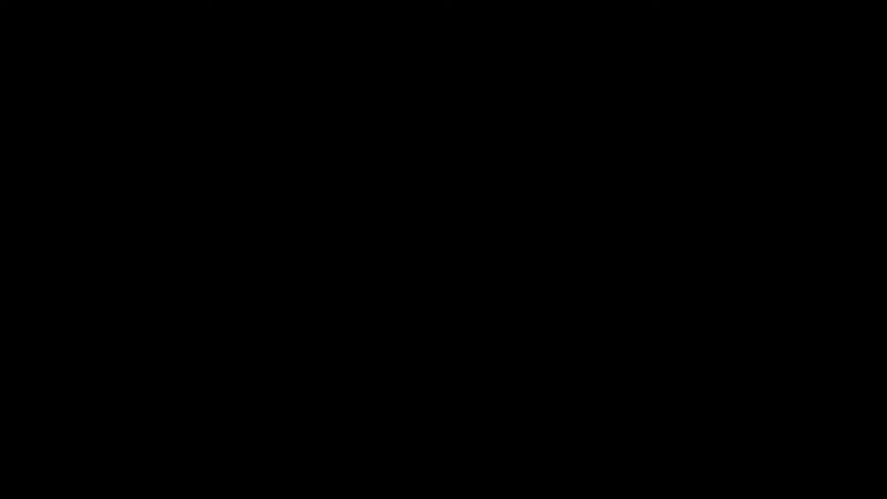
click(412, 328)
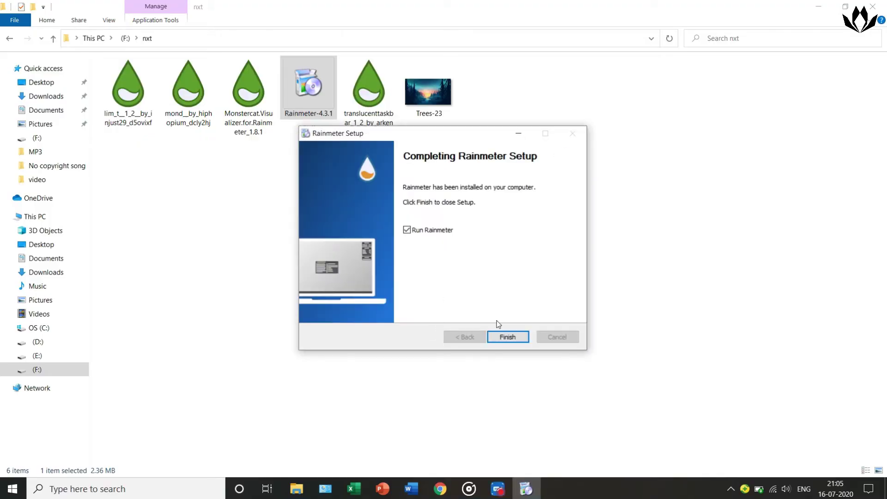
click(506, 338)
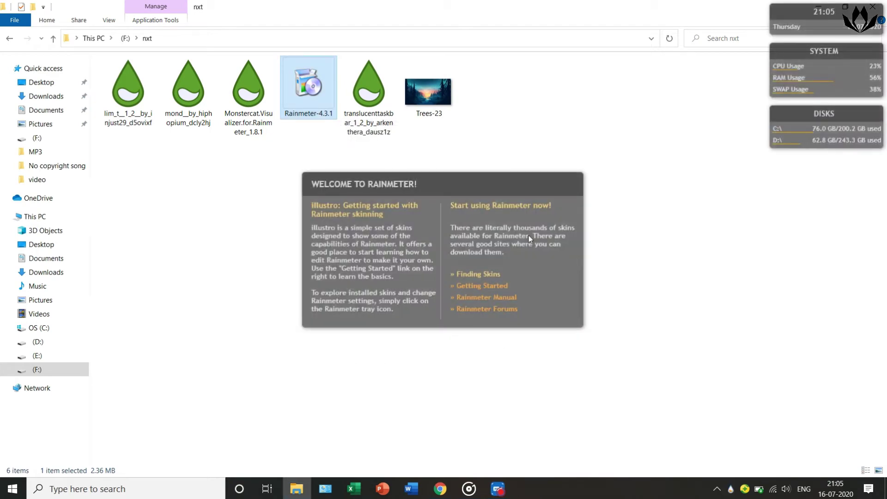
Unload Rainmeter's welcome skin and minimize the folder window to return to a refreshed desktop
right_click(492, 181)
click(551, 311)
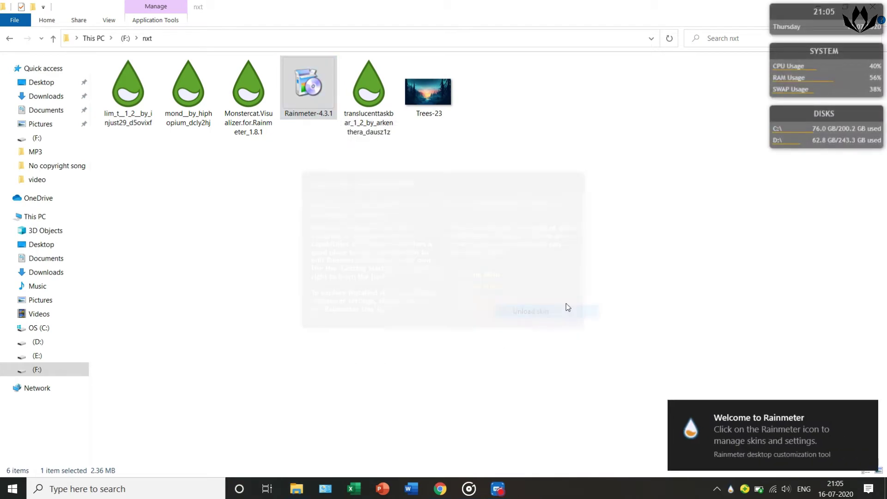
click(818, 7)
right_click(569, 47)
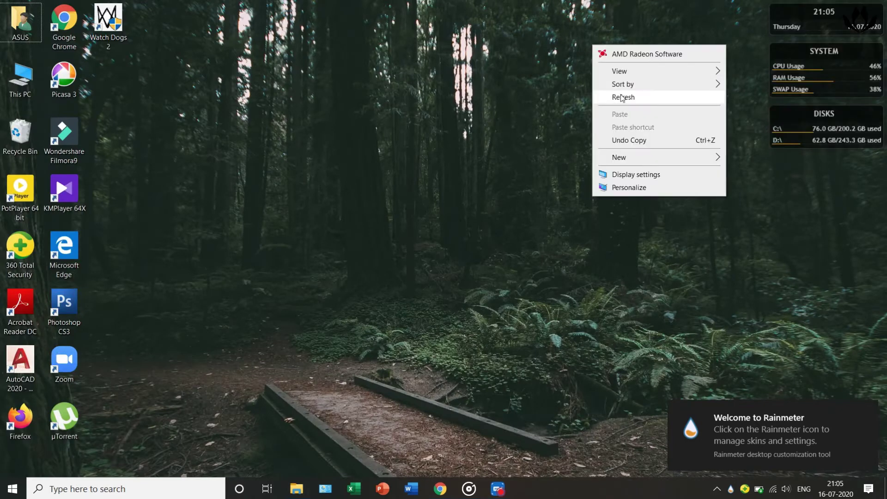
click(614, 95)
Unload the default clock, System and Disks skins from the desktop
right_click(783, 23)
click(814, 149)
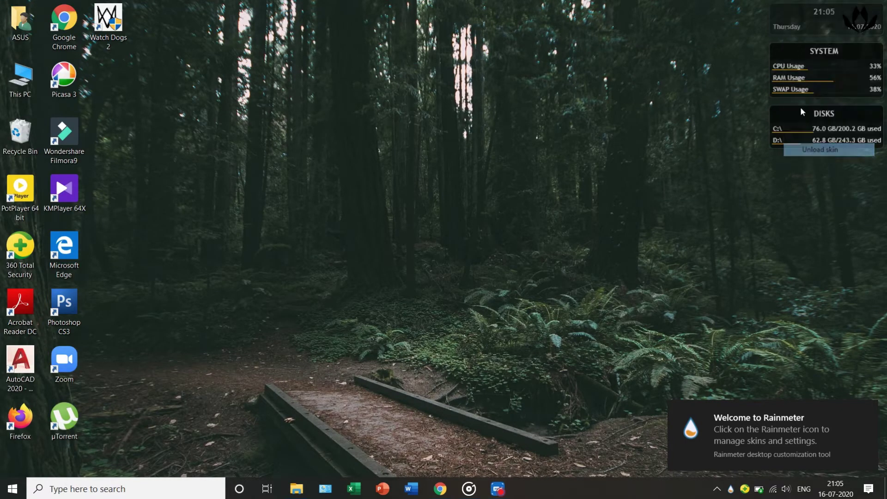
right_click(788, 64)
click(825, 193)
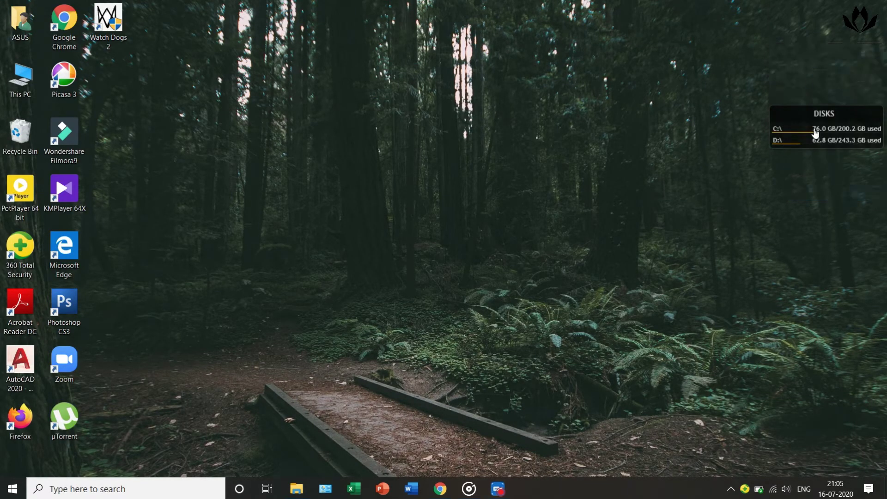
right_click(809, 116)
click(834, 241)
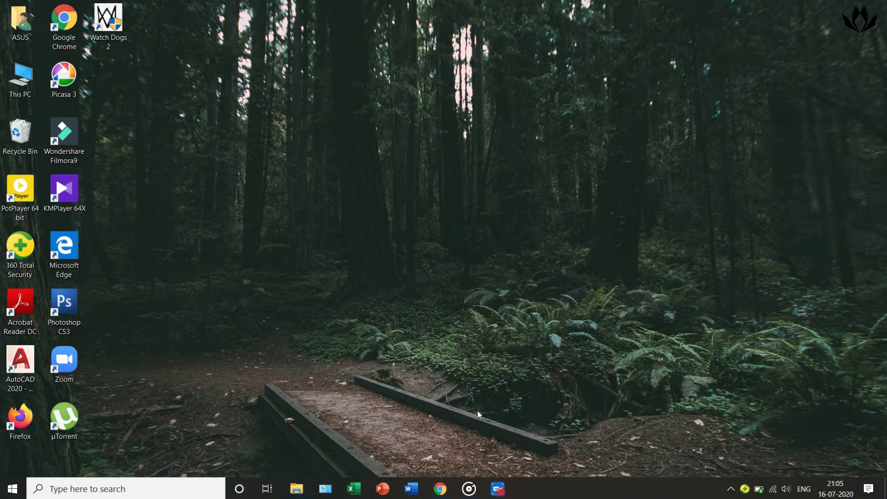
Install the LIM!T and Mond skins from the nxt folder, without applying Mond's included layout
click(299, 485)
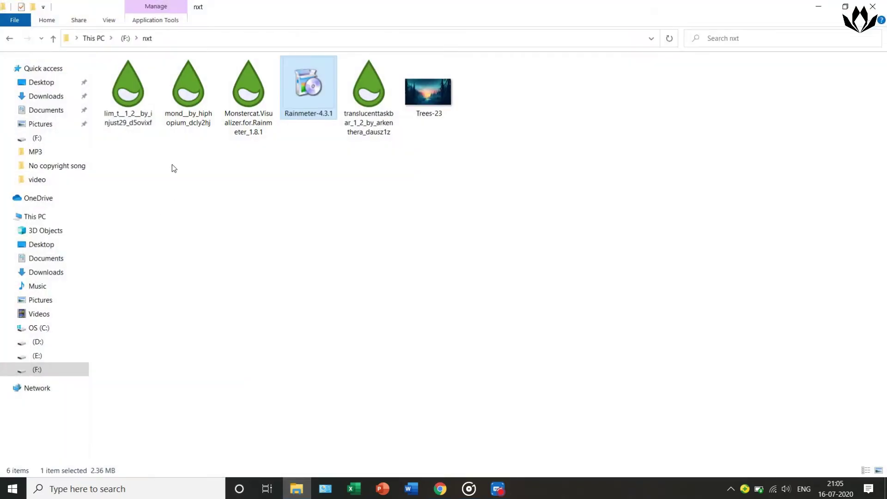
double_click(121, 89)
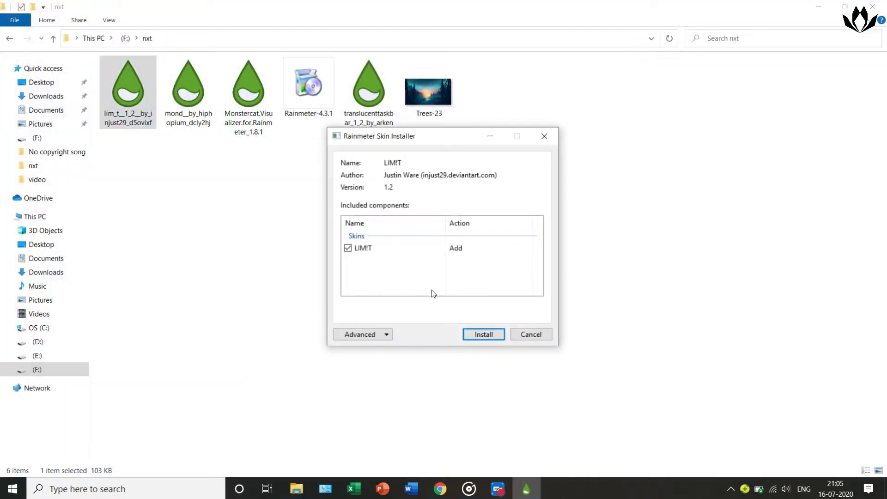
click(470, 334)
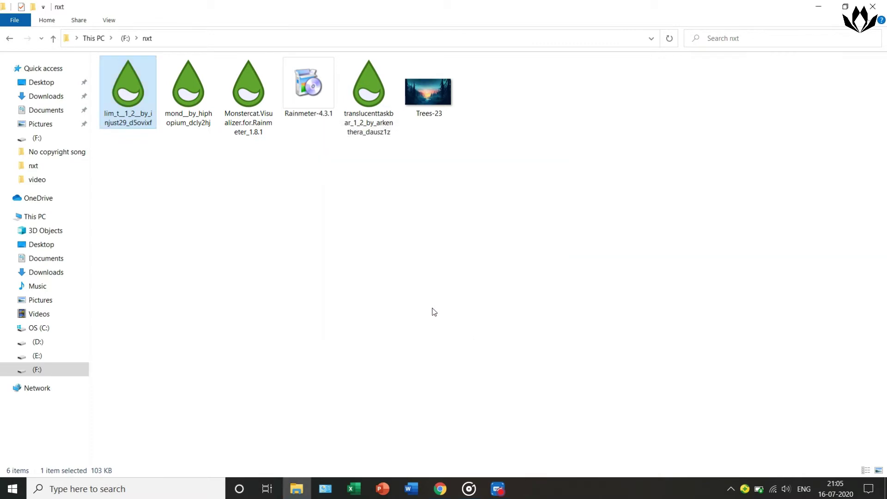
double_click(190, 111)
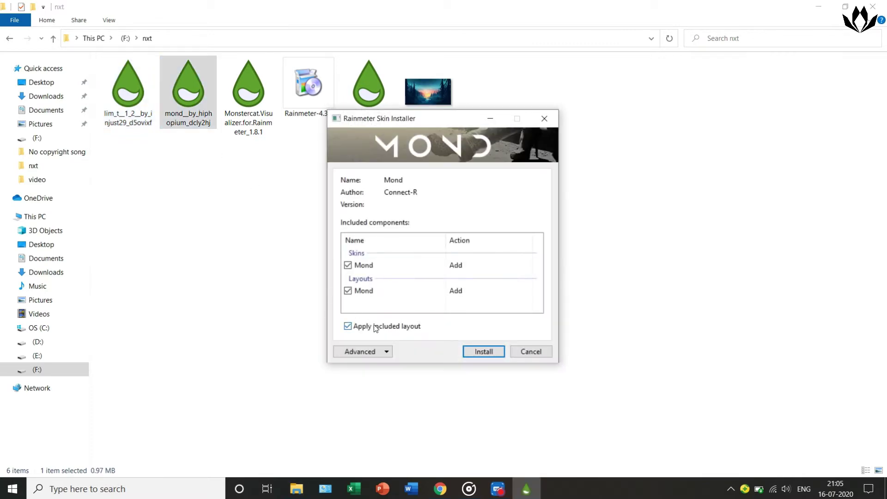
click(488, 355)
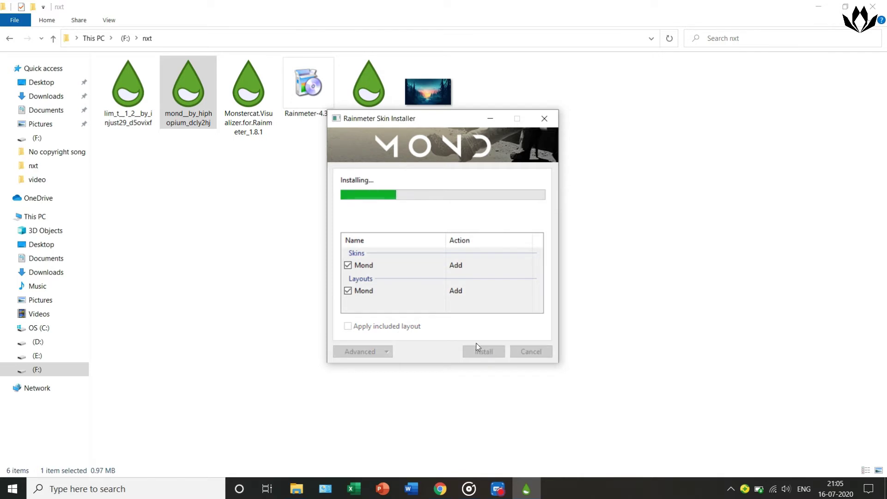
Install the Monstercat Visualizer 1.8.1 and TranslucentTaskbar skins from the nxt folder and refresh the folder view
double_click(260, 120)
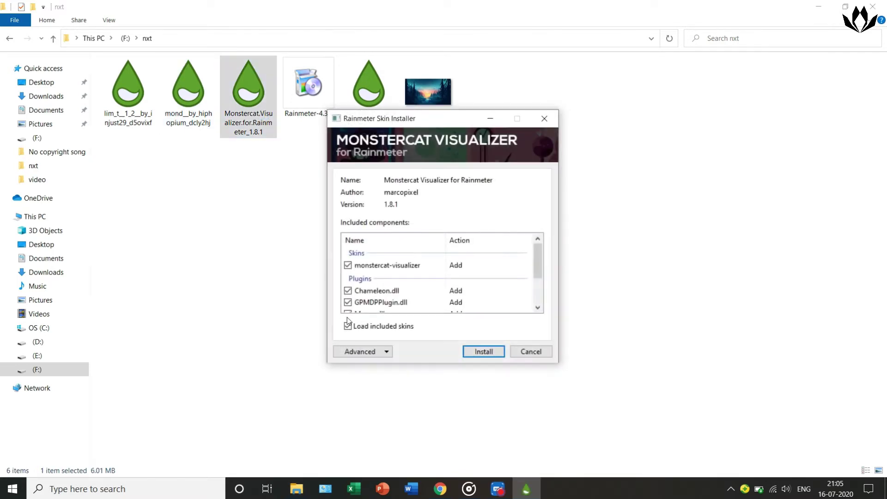
click(469, 354)
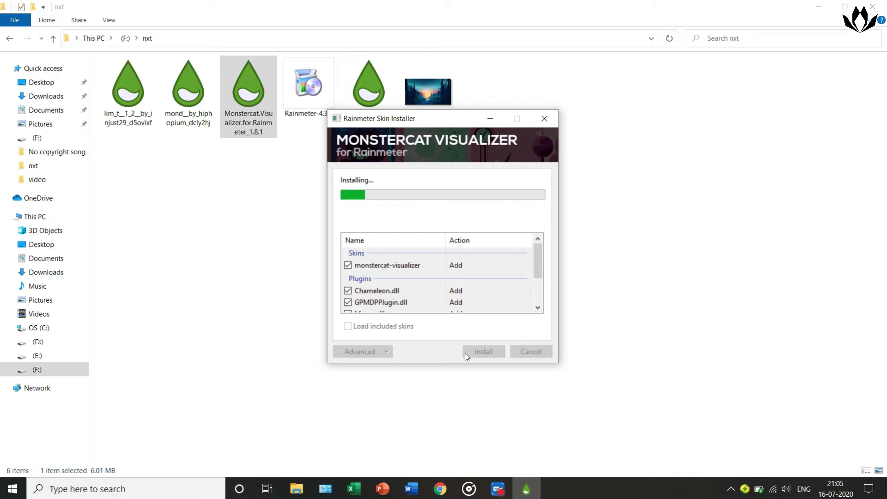
double_click(380, 133)
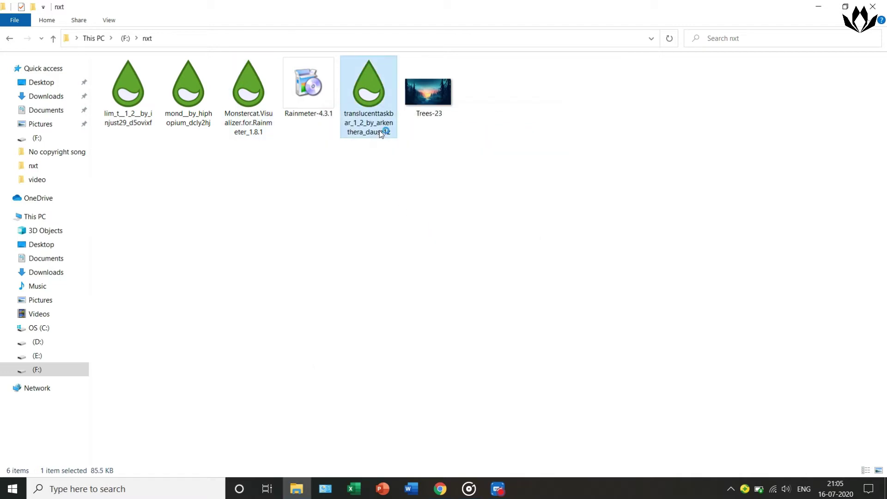
click(473, 338)
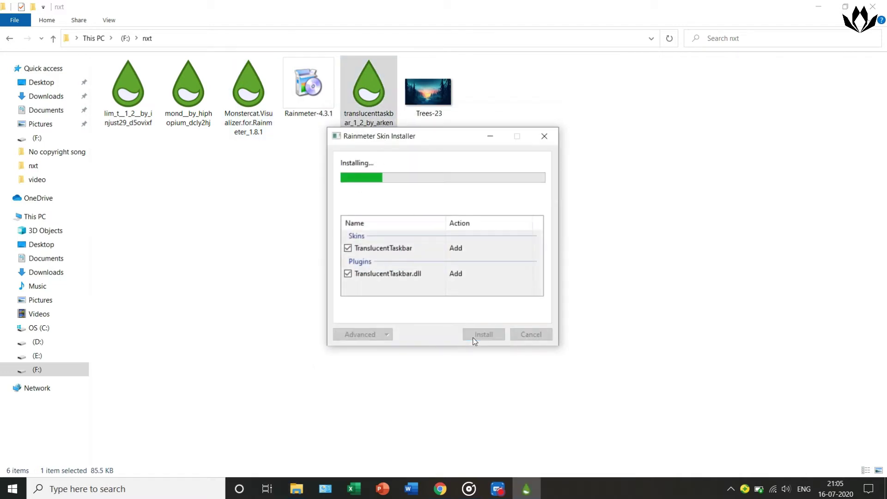
right_click(453, 231)
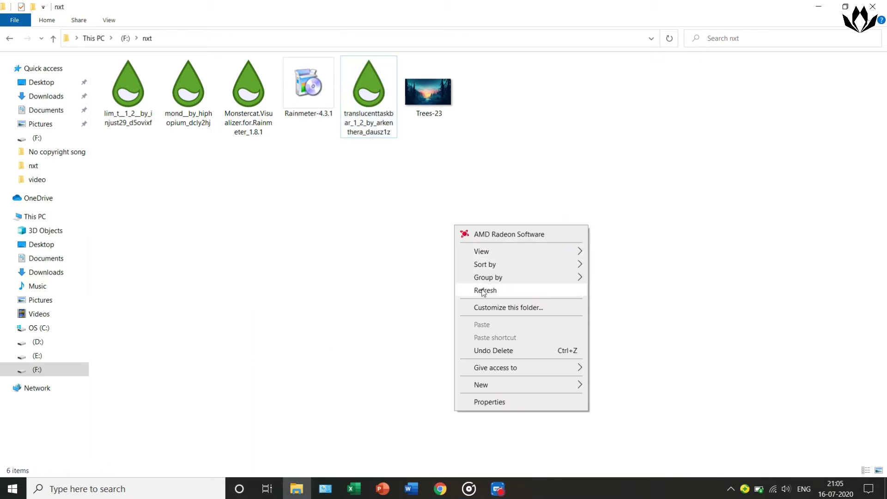
click(485, 291)
Set the Trees-23 image from the nxt folder as the desktop background, then close the photo and minimize the folder window
click(422, 106)
double_click(421, 105)
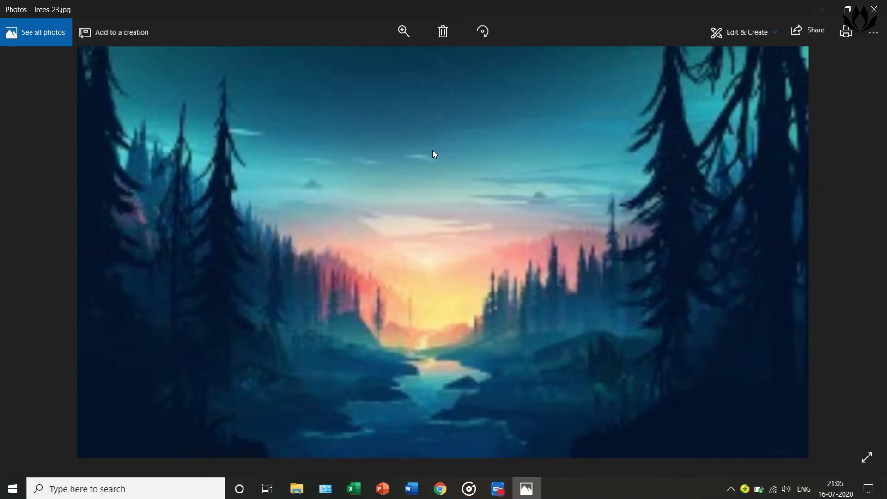
right_click(432, 152)
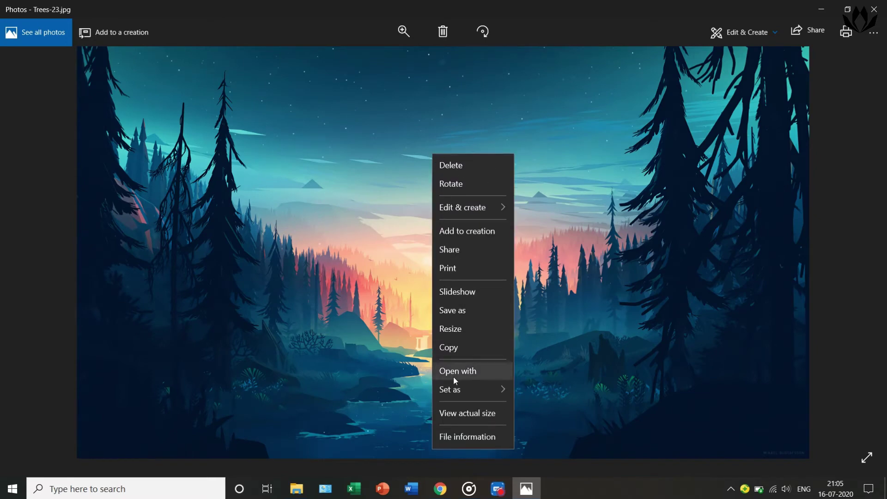
mouse_move(463, 386)
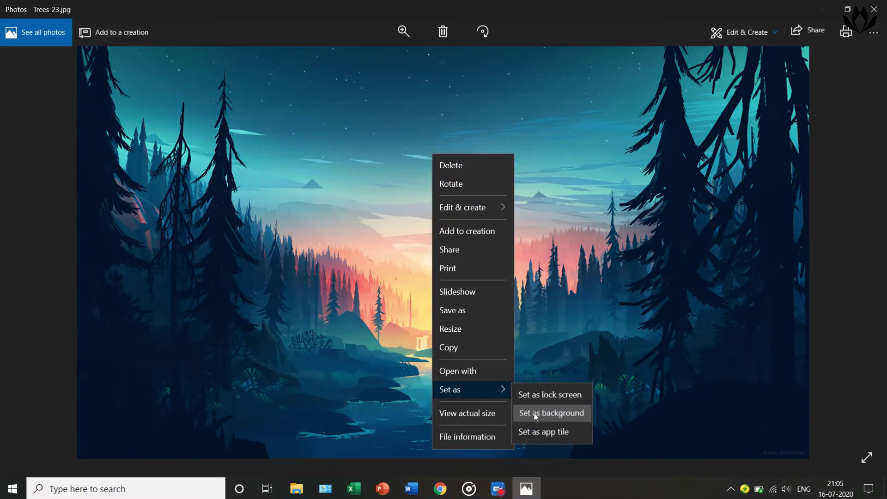
click(536, 414)
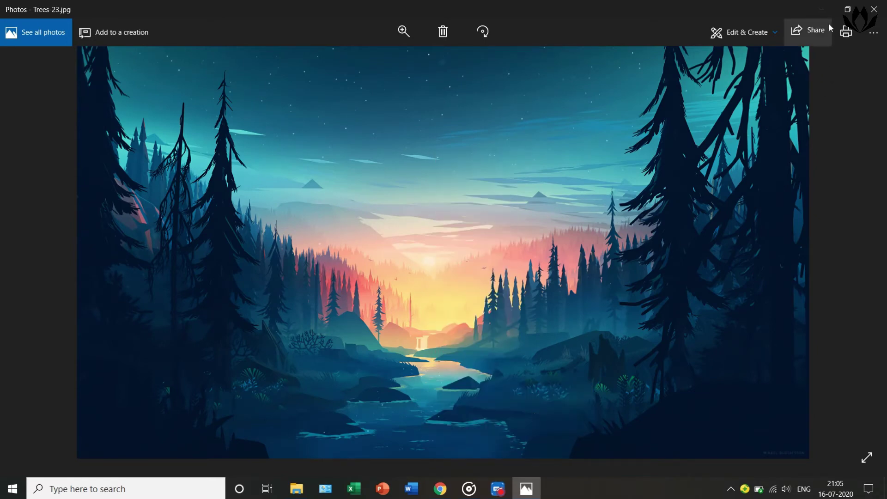
click(872, 12)
click(819, 8)
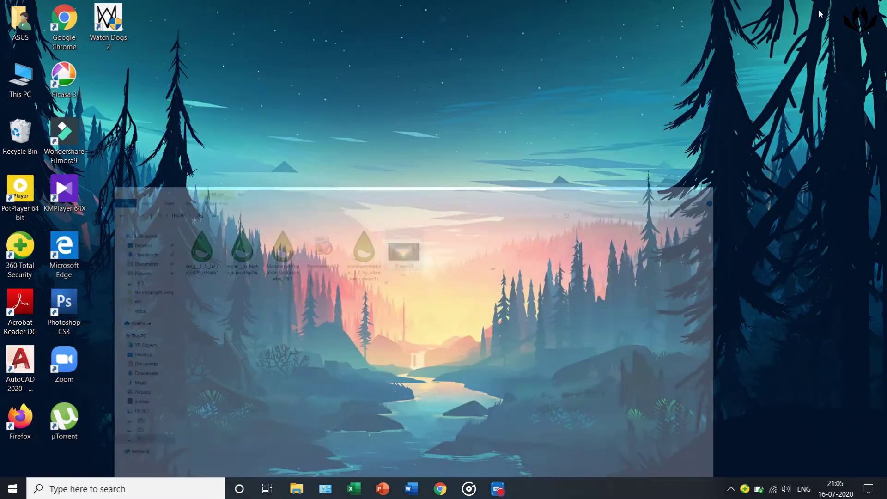
Refresh the desktop and hide all desktop icons
right_click(530, 72)
click(560, 122)
right_click(452, 92)
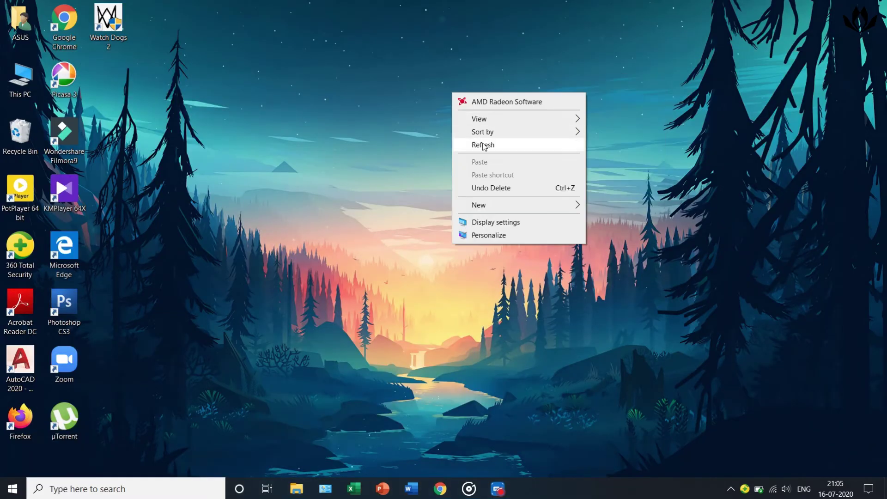
click(476, 143)
right_click(455, 83)
mouse_move(573, 111)
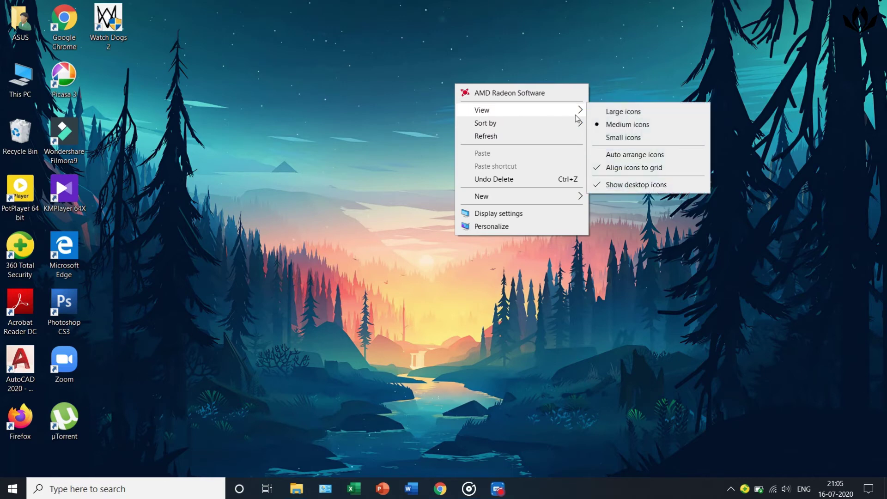
click(630, 185)
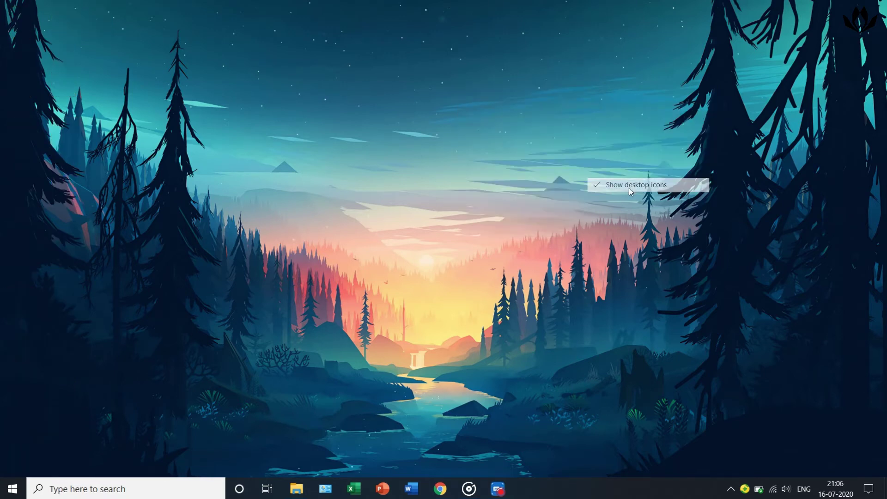
right_click(317, 95)
click(345, 146)
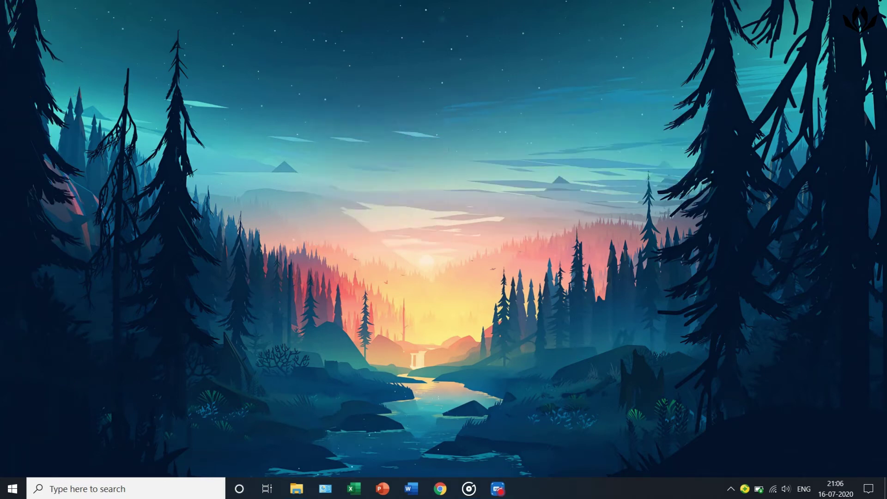
Load LIM!T's fill-clock.ini skin from Manage Rainmeter and place the clock in the upper middle of the desktop, at about 388, 180
click(730, 490)
click(726, 468)
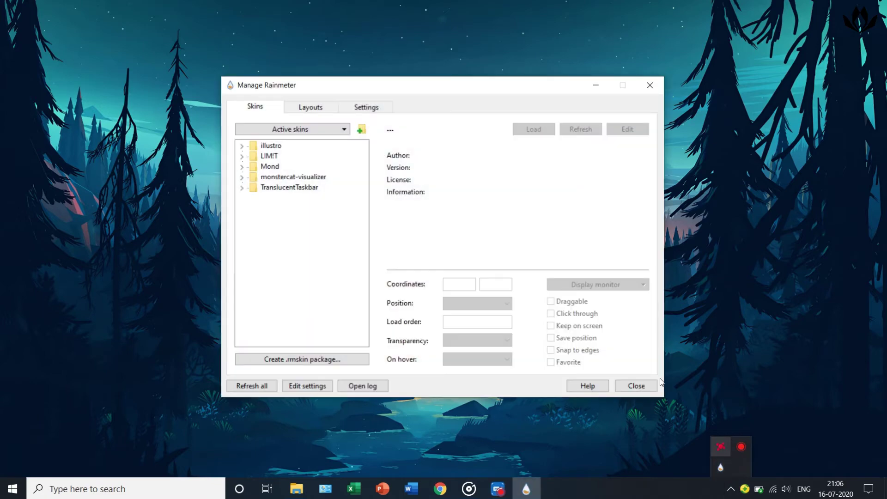
click(243, 156)
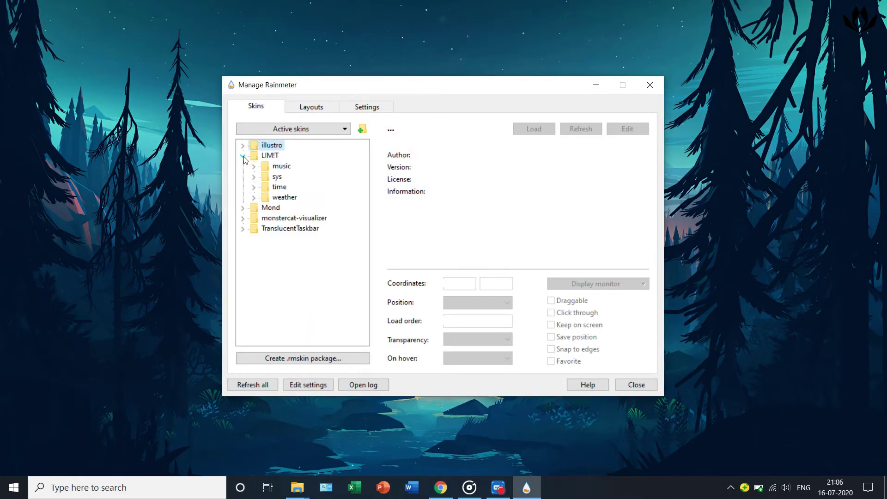
click(253, 187)
click(265, 197)
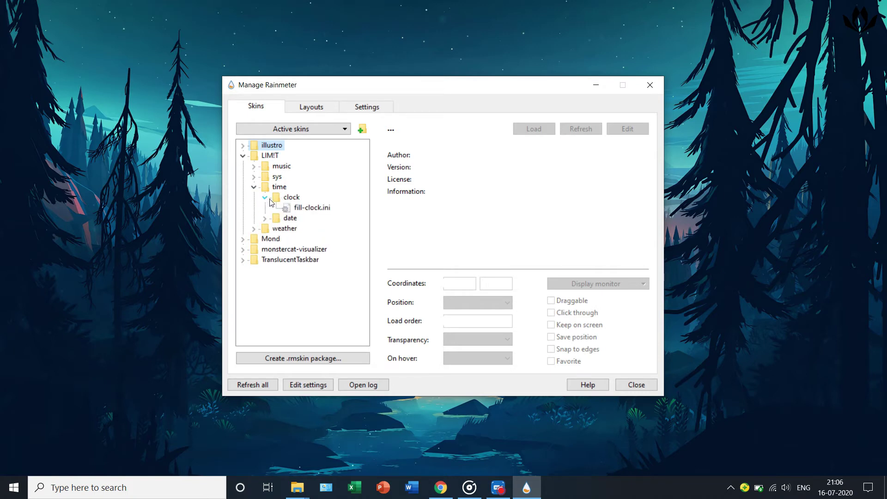
click(304, 208)
click(525, 131)
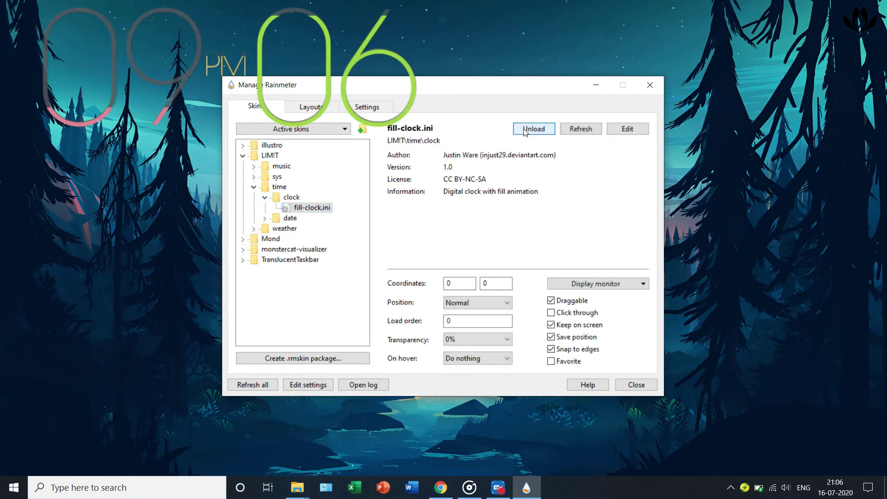
click(593, 86)
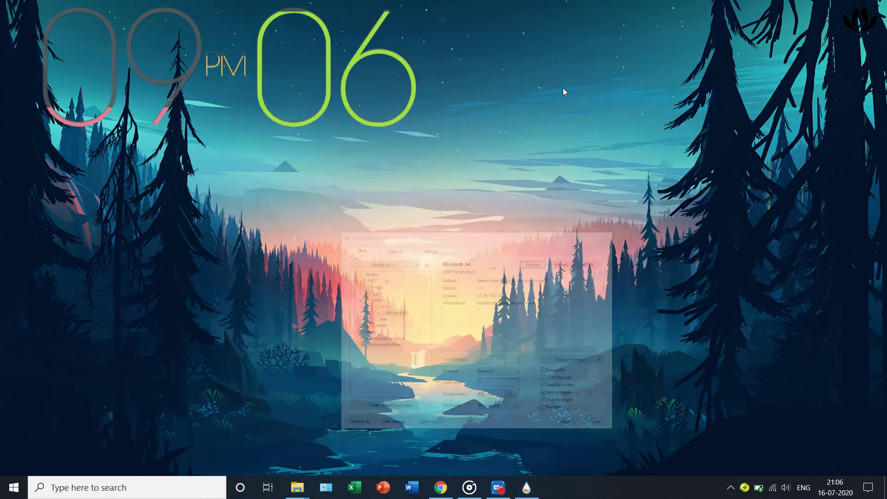
drag(326, 102, 552, 206)
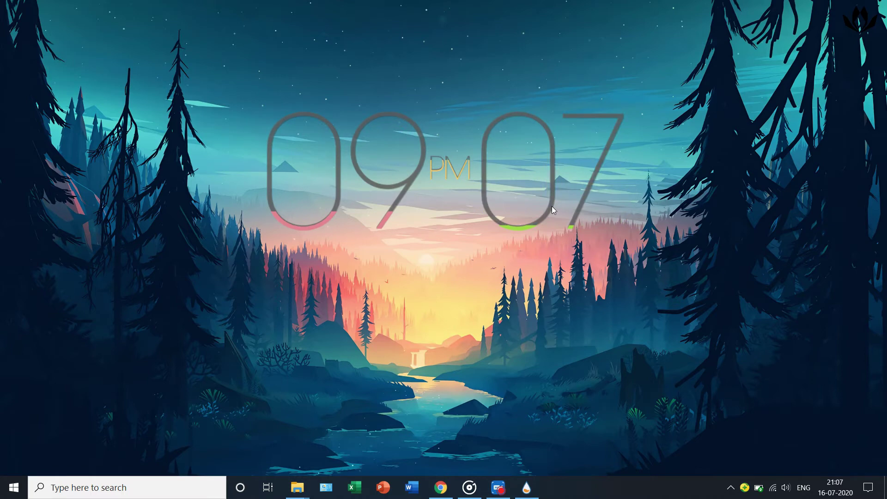
Load LIM!T's fill-date.ini skin and place the date near the desktop's left edge, at about 88, 304
click(526, 487)
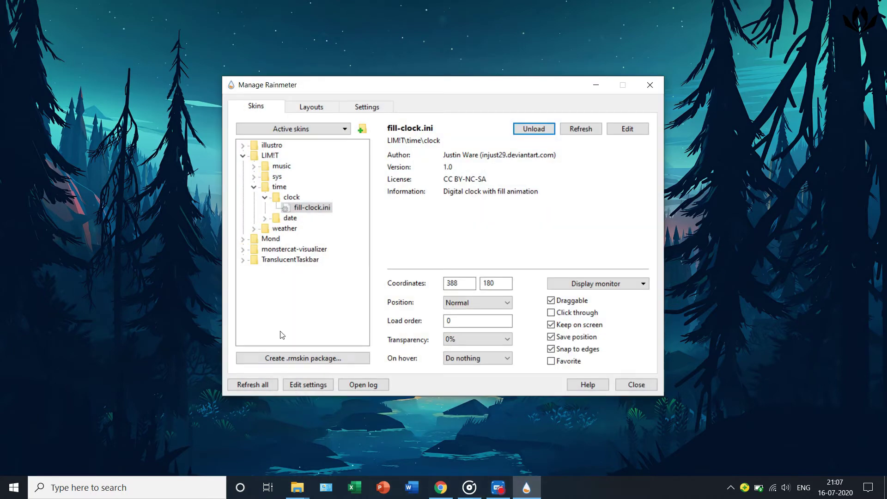
click(265, 218)
click(310, 228)
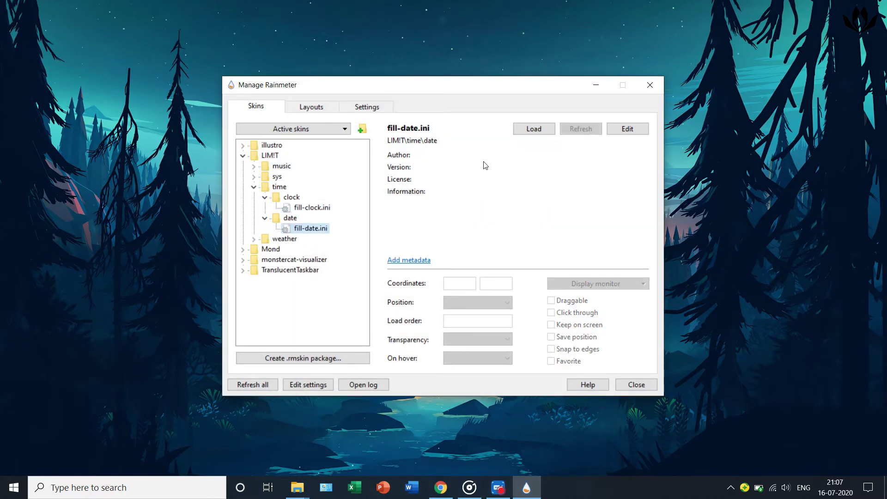
click(522, 133)
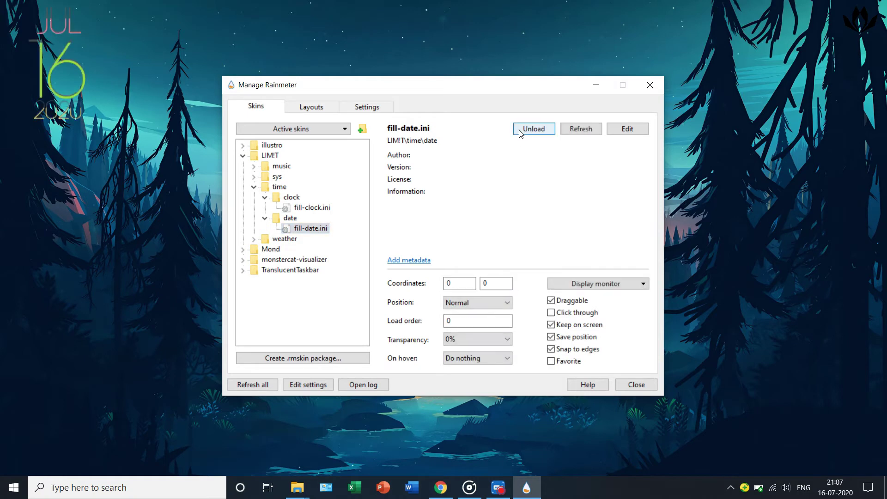
click(596, 85)
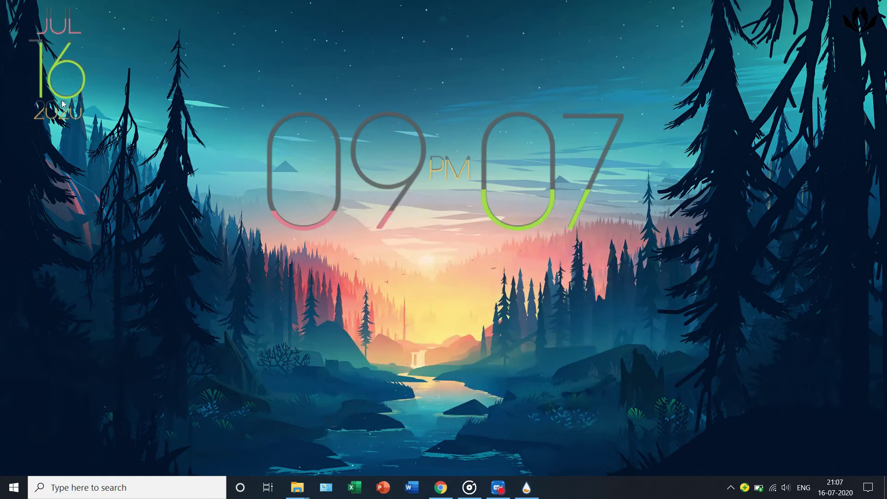
drag(62, 103, 112, 273)
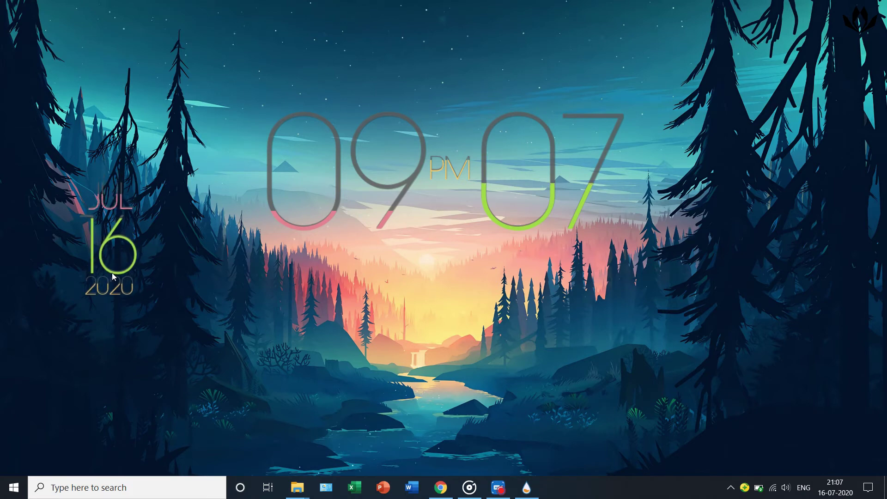
Load LIM!T's fill-weather.ini skin and place the weather display below the date, at about 16, 589
click(526, 487)
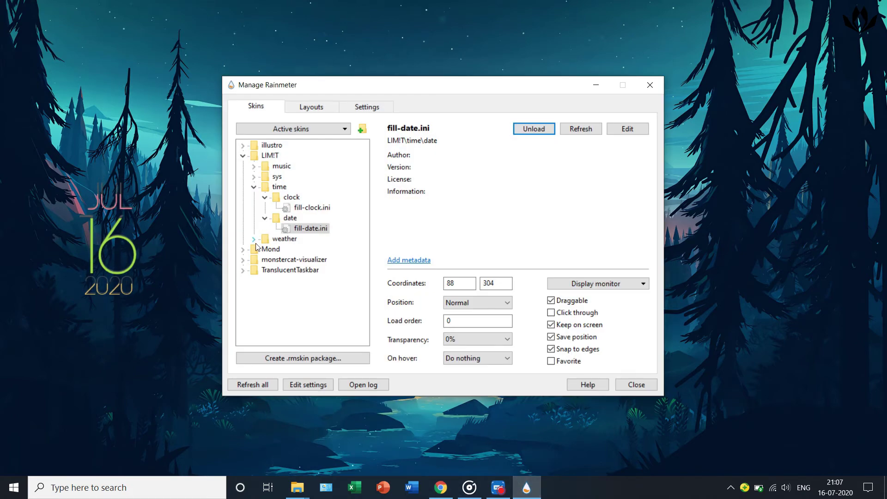
click(255, 242)
click(282, 249)
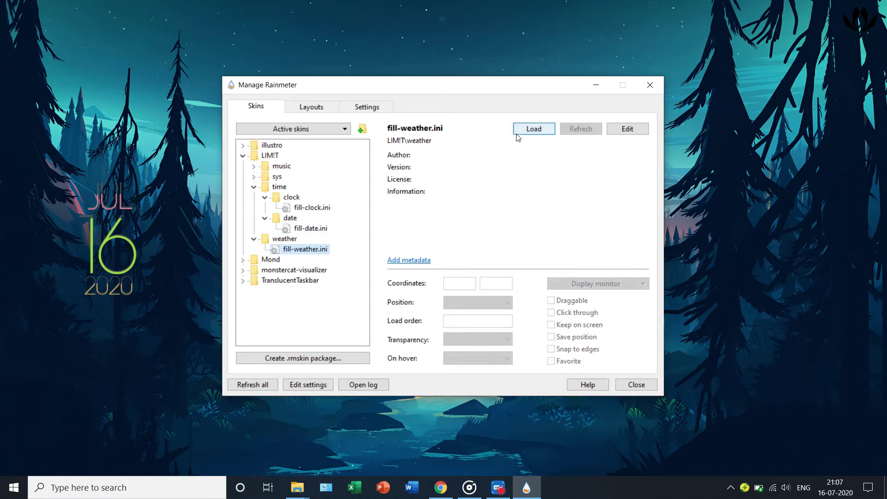
click(518, 131)
click(596, 85)
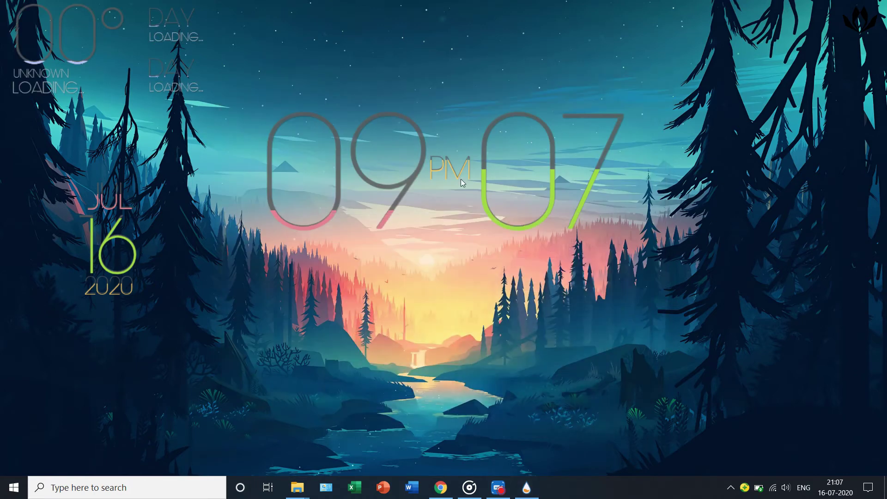
drag(185, 88, 193, 423)
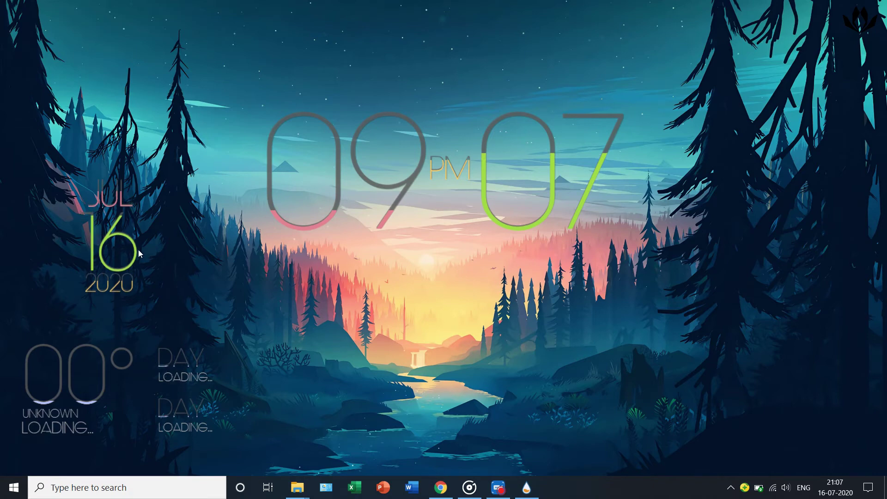
Load Mond's Clock.ini skin, place it in the lower middle of the desktop, and nudge the LIM!T clock slightly upward
click(526, 487)
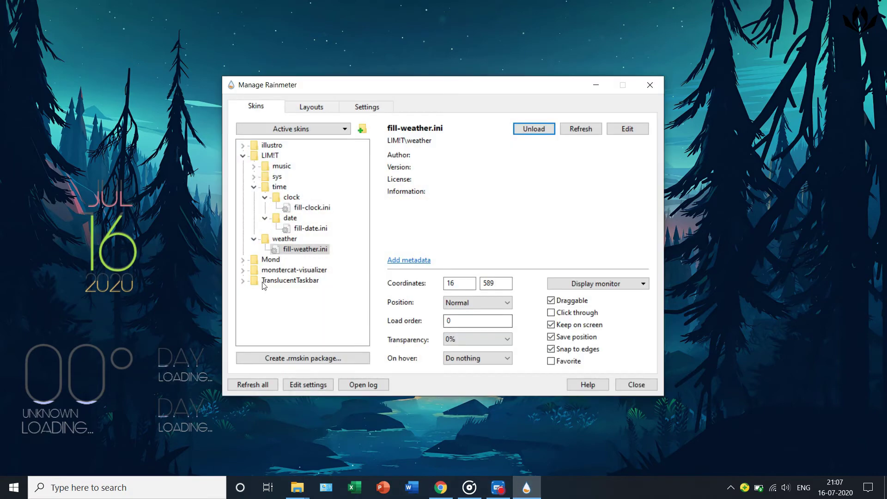
click(243, 260)
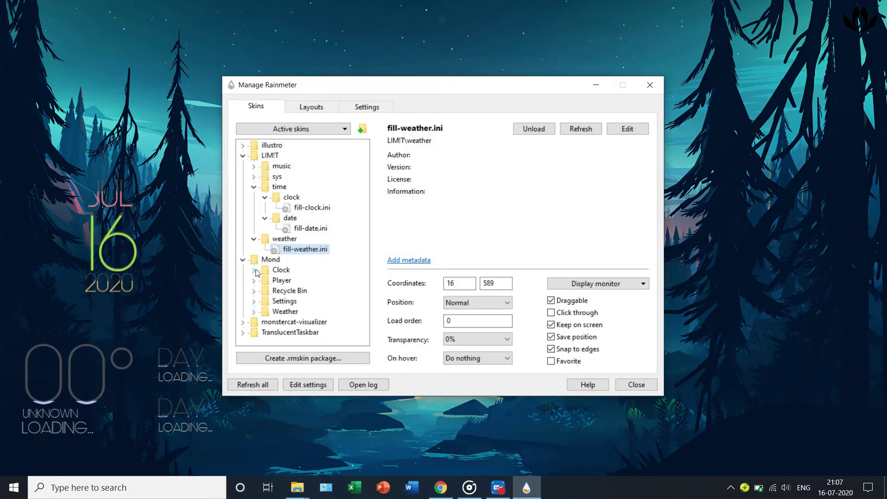
click(254, 270)
click(297, 280)
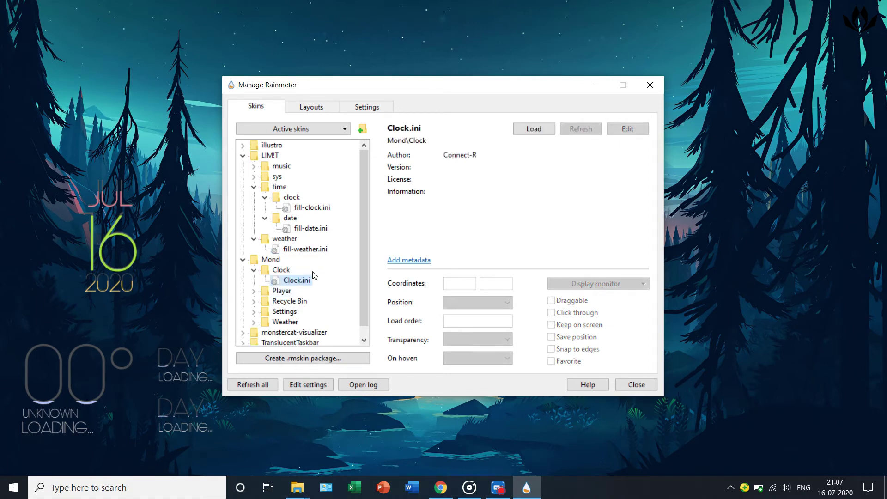
click(527, 130)
click(596, 85)
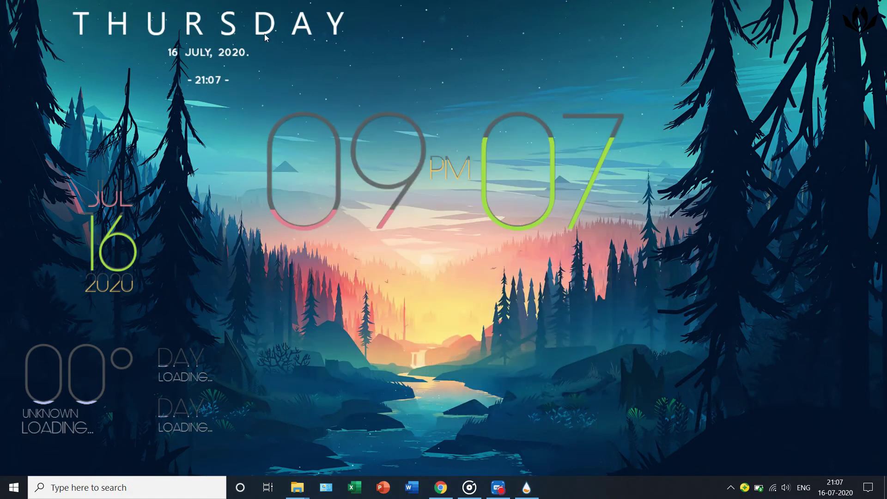
drag(266, 31, 508, 364)
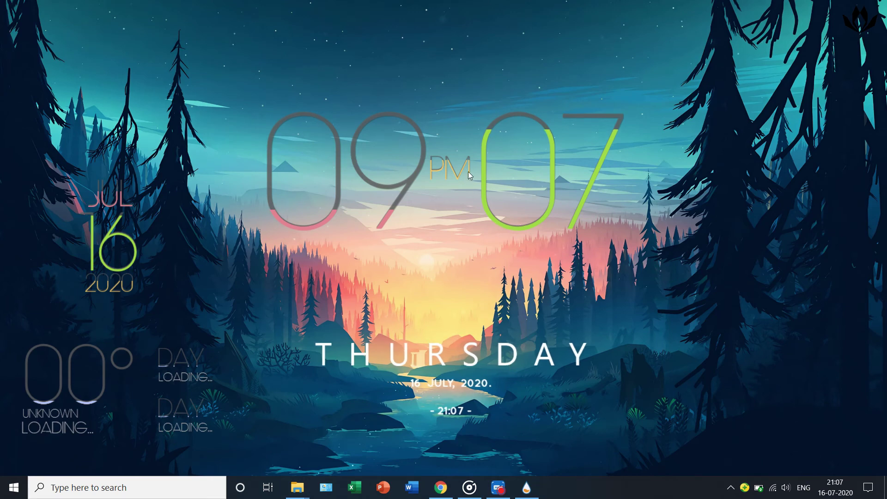
drag(466, 162, 466, 151)
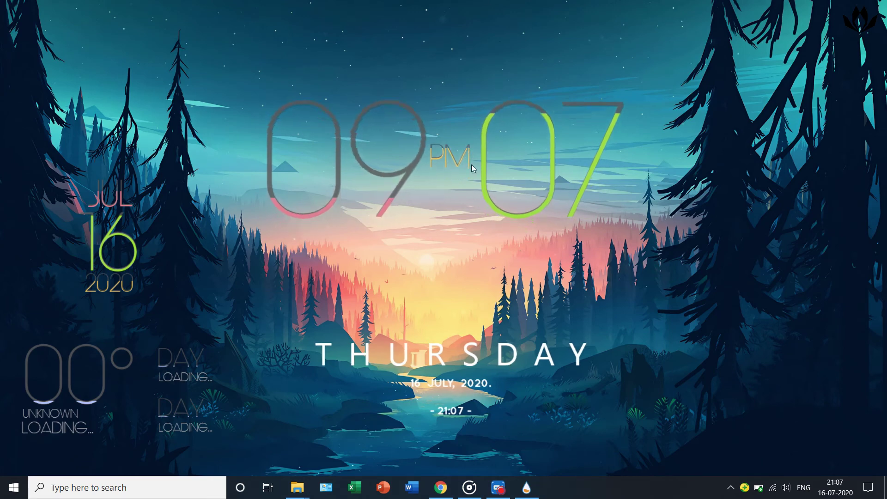
Nudge the Mond clock, the LIM!T date and the LIM!T weather display slightly upward on the desktop
drag(471, 345, 472, 338)
drag(92, 245, 88, 242)
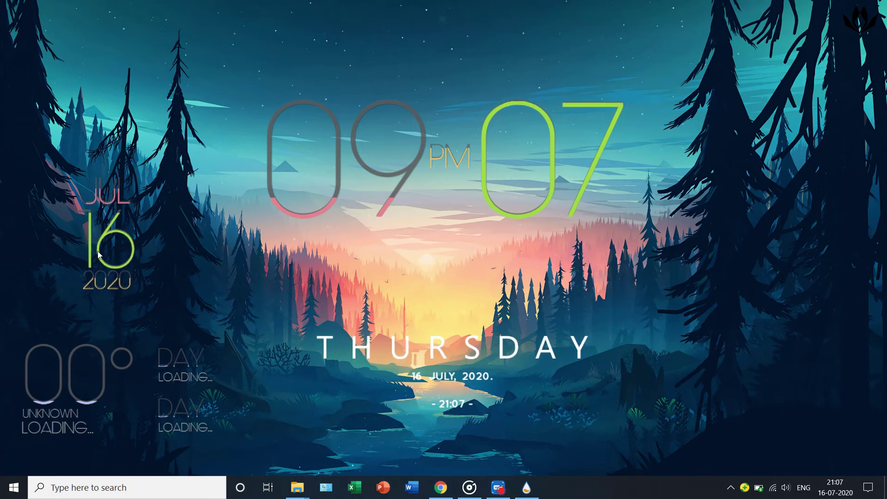
mouse_move(104, 345)
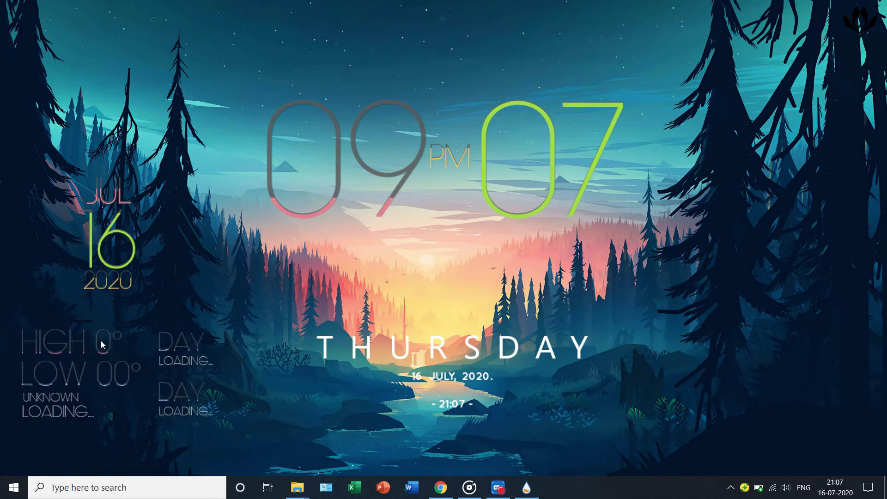
Load TranslucentTaskbar's Sample.ini skin from Manage Rainmeter
click(531, 490)
scroll(335, 250, down, 1)
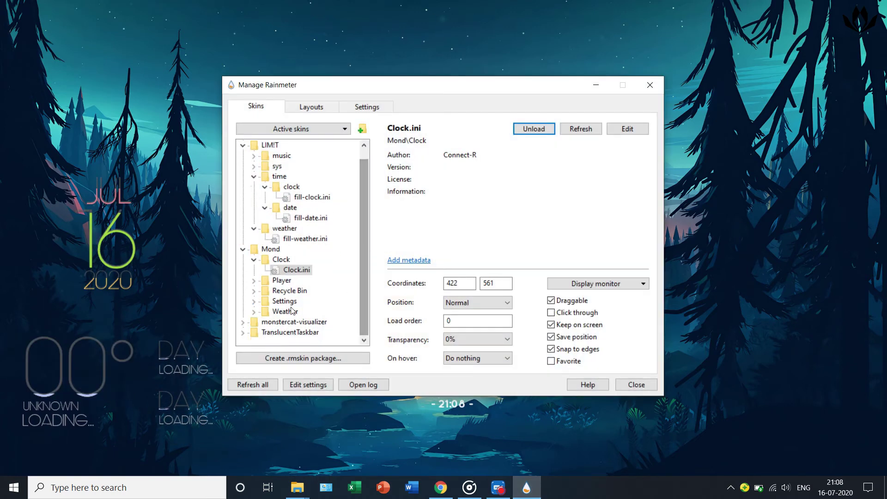
click(242, 332)
click(288, 332)
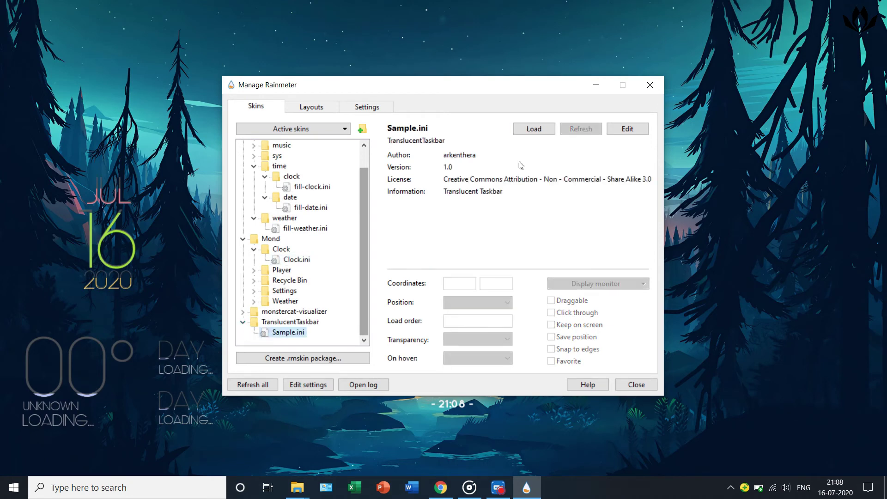
click(519, 134)
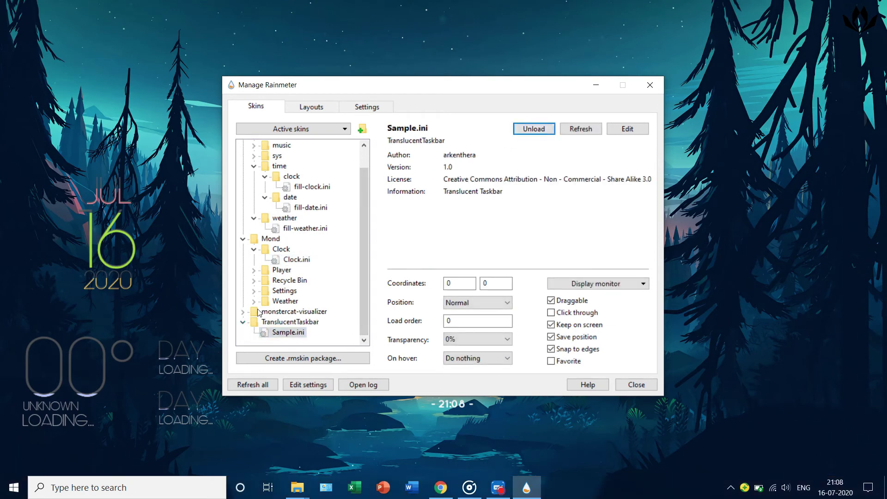
Load monstercat-visualizer's visualizer.ini skin, minimize Manage Rainmeter, and place the visualizer just above the Mond clock's weekday text
click(242, 239)
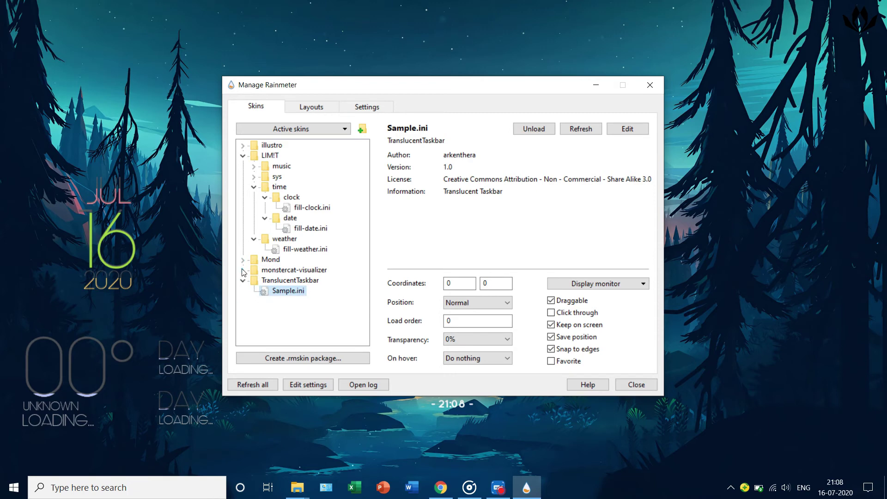
click(242, 156)
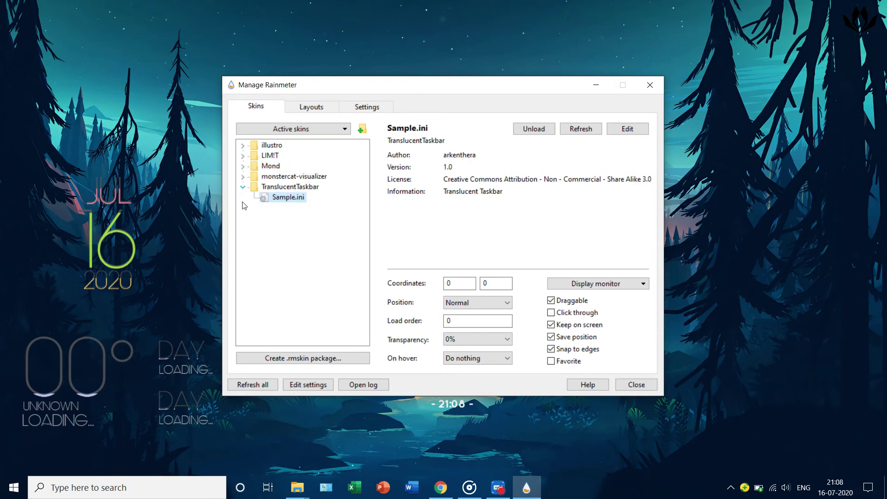
click(242, 177)
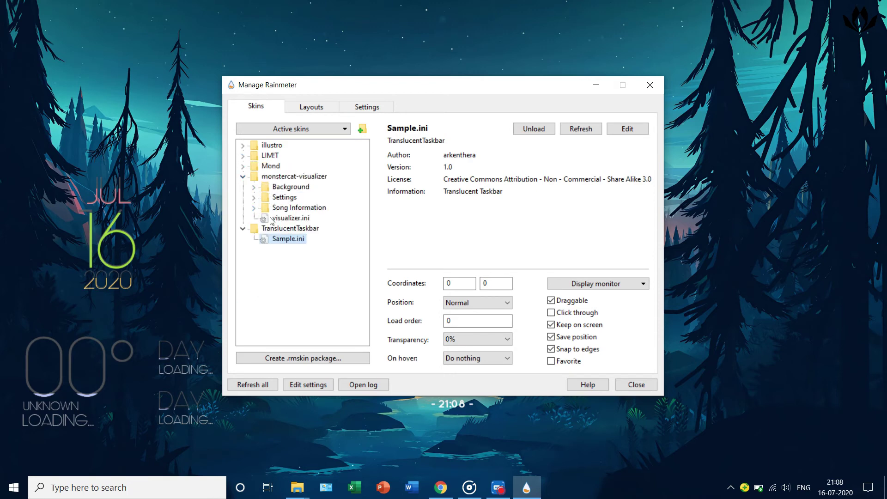
click(286, 218)
click(534, 129)
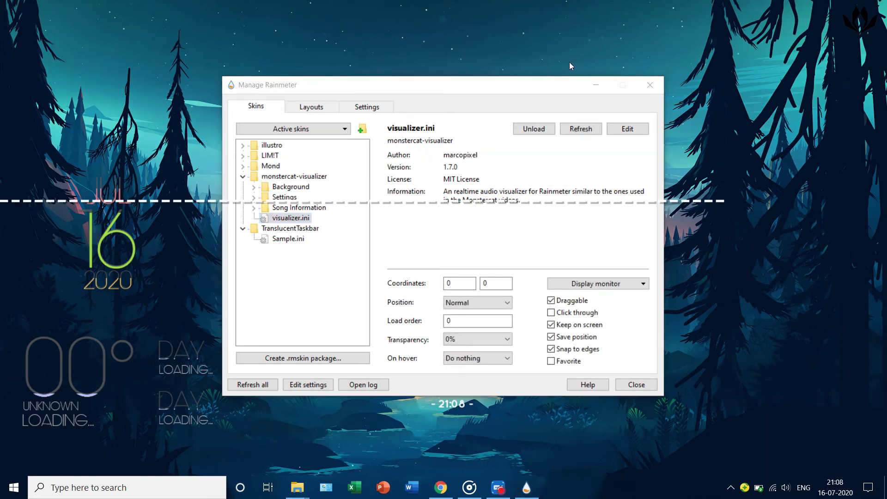
drag(664, 368, 703, 415)
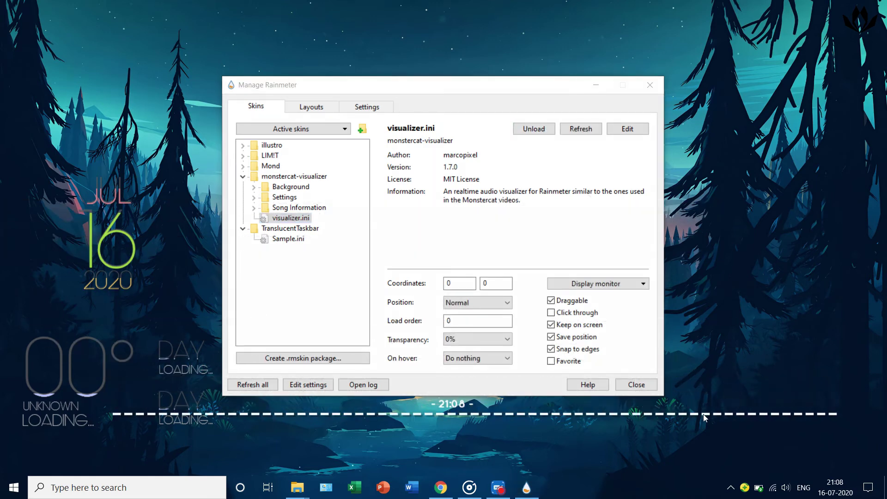
click(589, 81)
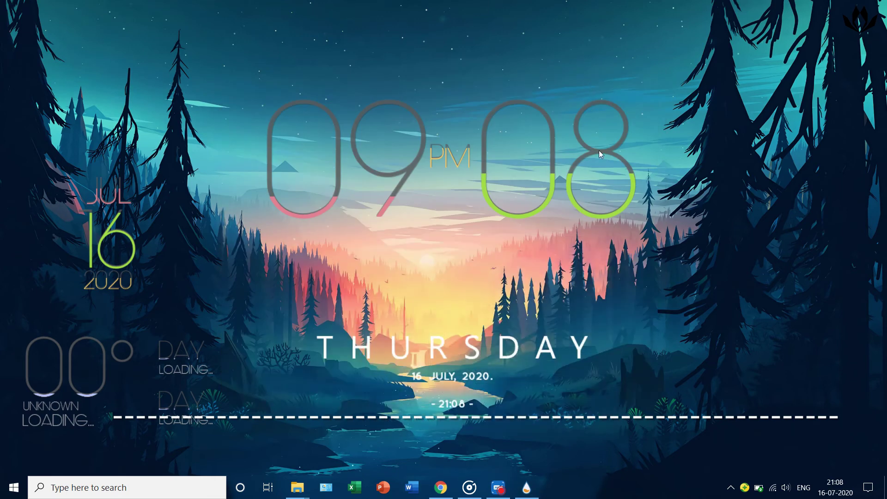
drag(607, 415, 621, 305)
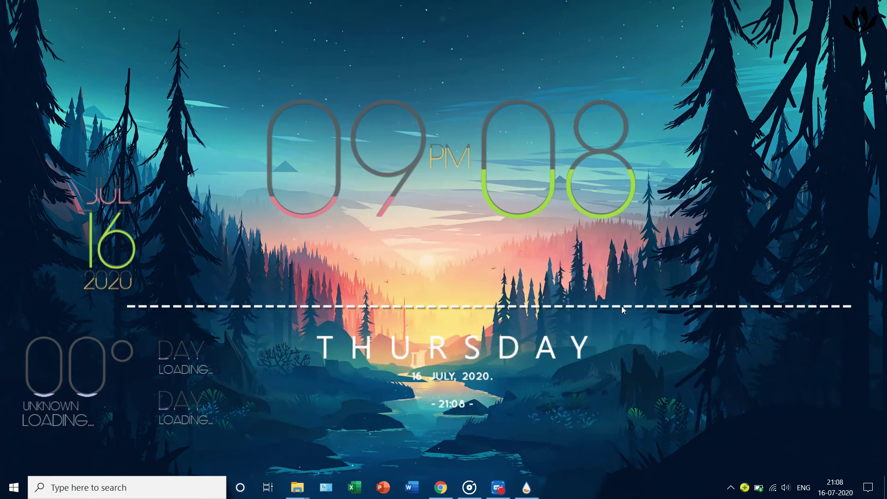
Switch to Groove Music, play the current song, minimize the player, and set the system volume to 28
click(469, 486)
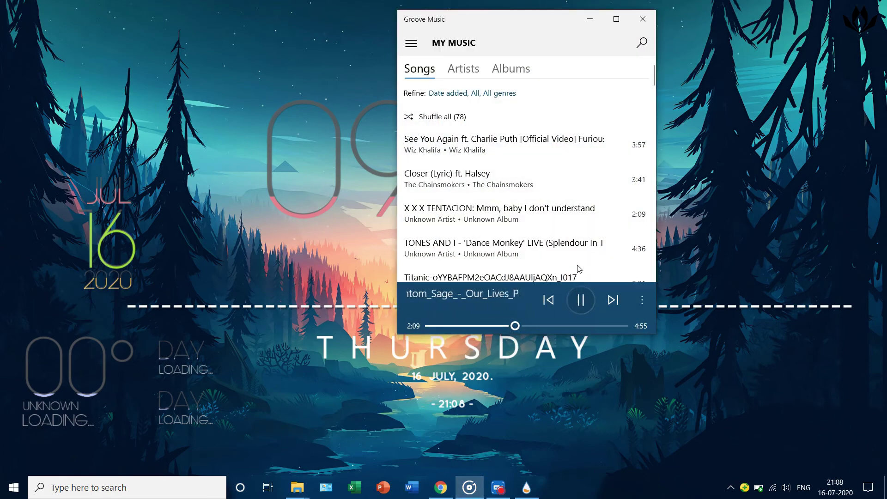
click(589, 17)
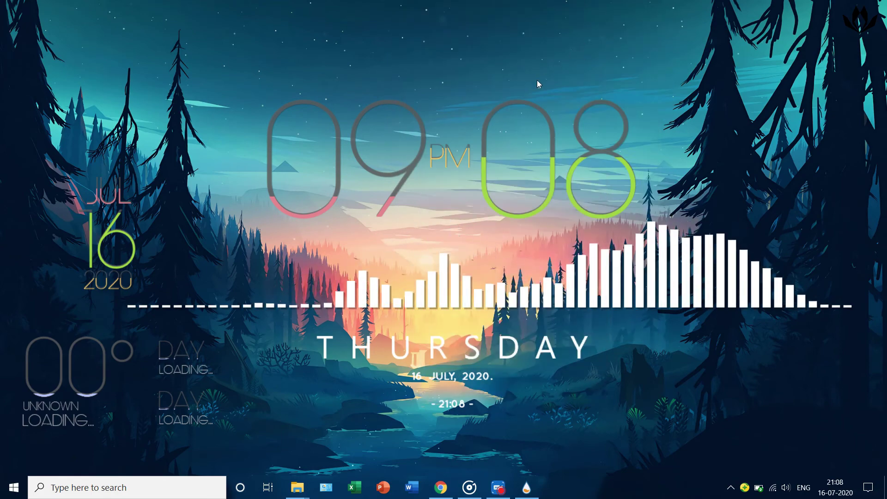
key(XF86AudioRaiseVolume)
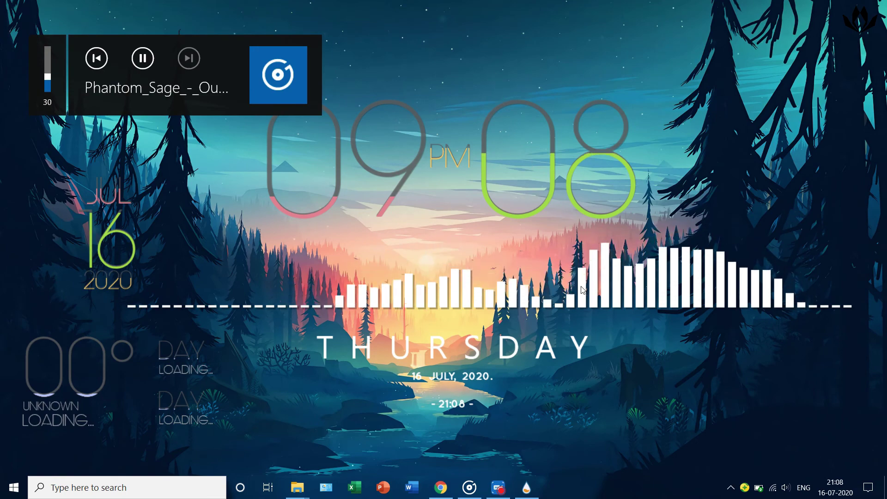
key(XF86AudioLowerVolume)
In the monstercat-visualizer settings, set the visualizer scale to 0.28 and the song information scale to 0.46, and close the settings
right_click(598, 292)
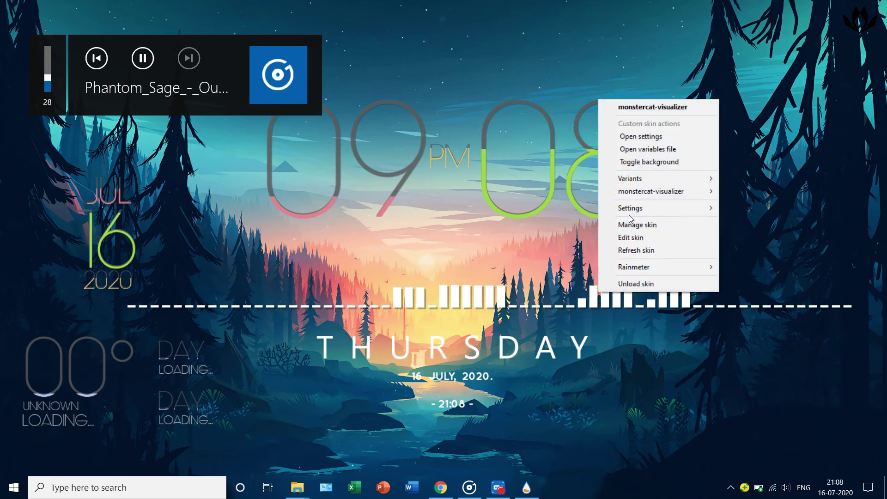
click(636, 137)
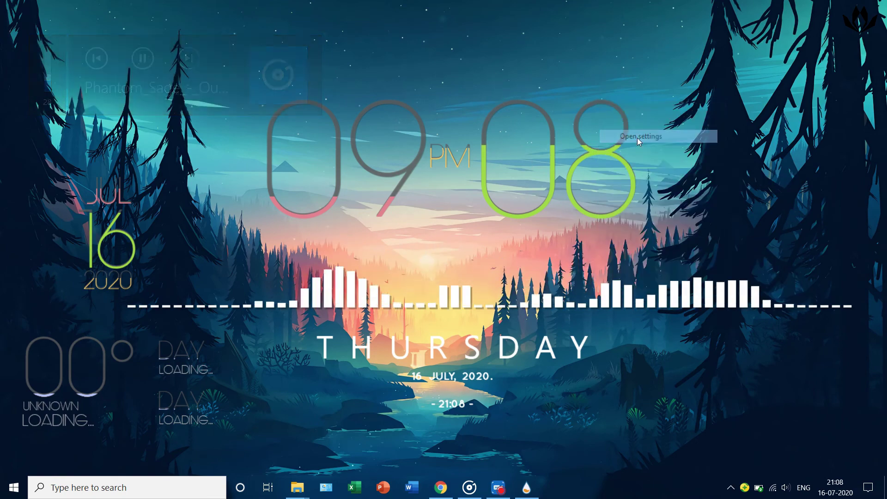
click(301, 18)
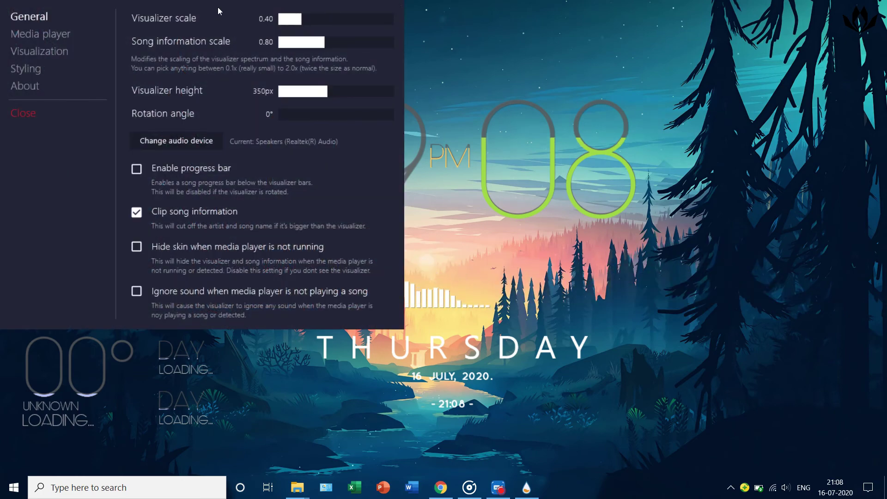
drag(218, 7, 212, 44)
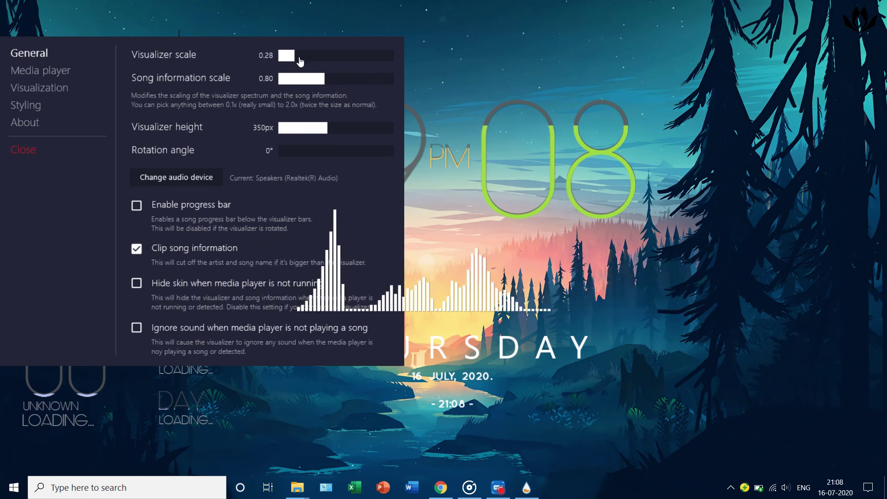
click(316, 80)
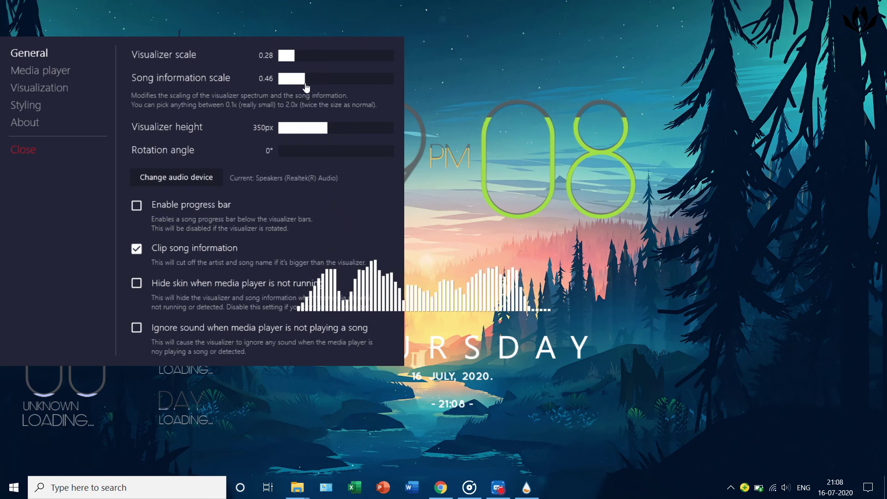
click(33, 150)
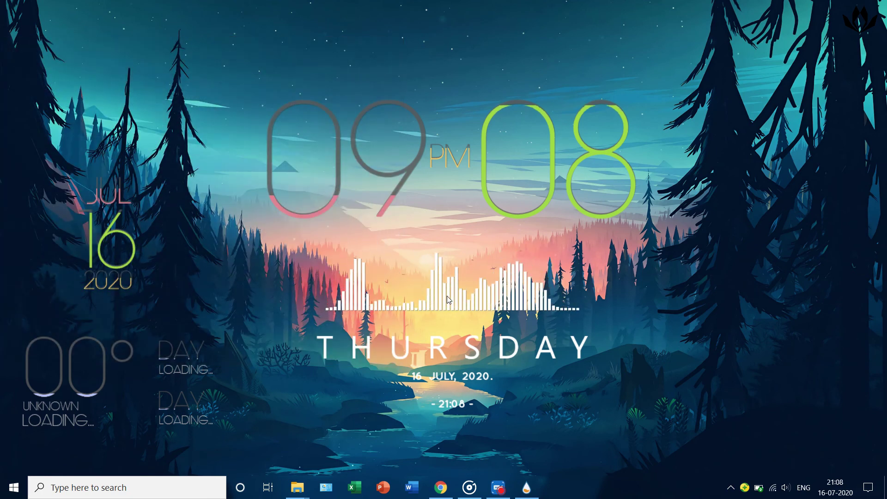
Move the LIM!T clock higher on the desktop and centre the visualizer just above the Mond clock's weekday text
drag(529, 321, 678, 429)
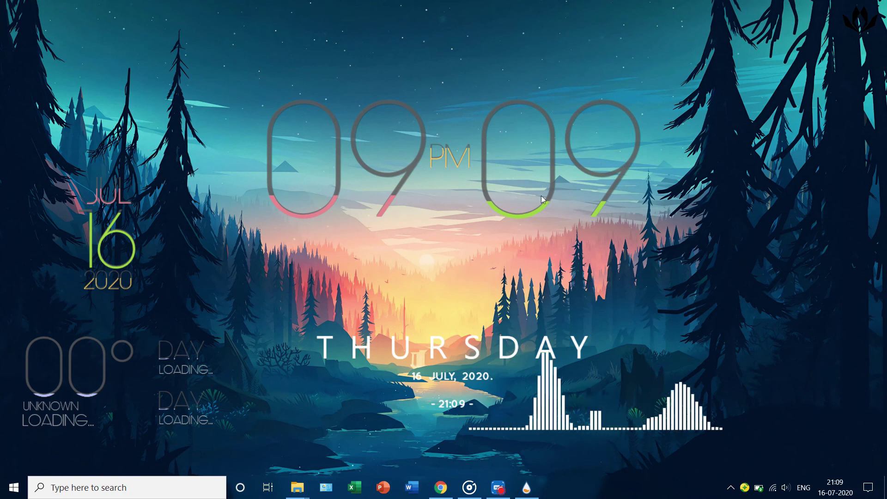
drag(483, 132, 484, 105)
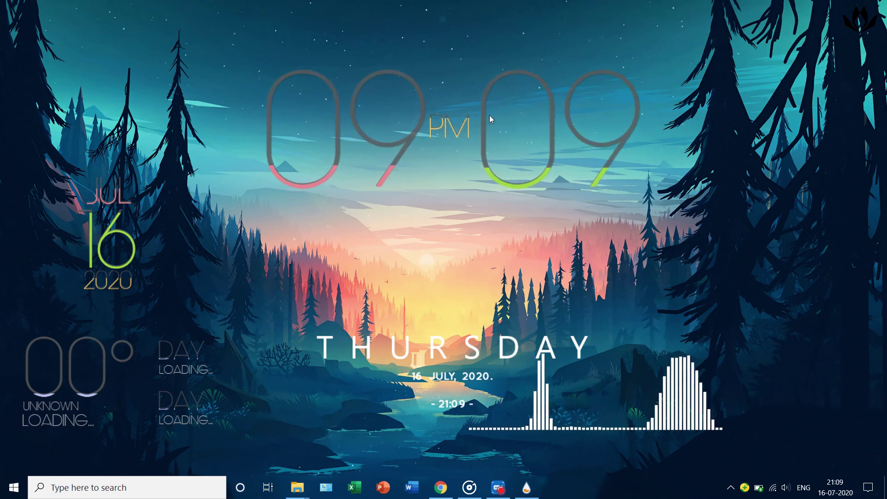
drag(550, 400, 414, 302)
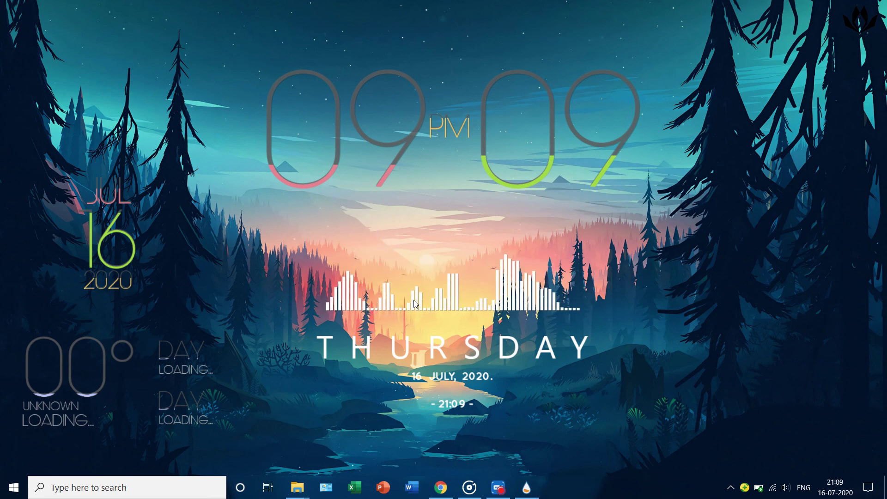
Nudge the LIM!T date and weather display slightly up and to the right, and refresh the desktop
drag(131, 259, 135, 250)
drag(120, 343, 123, 333)
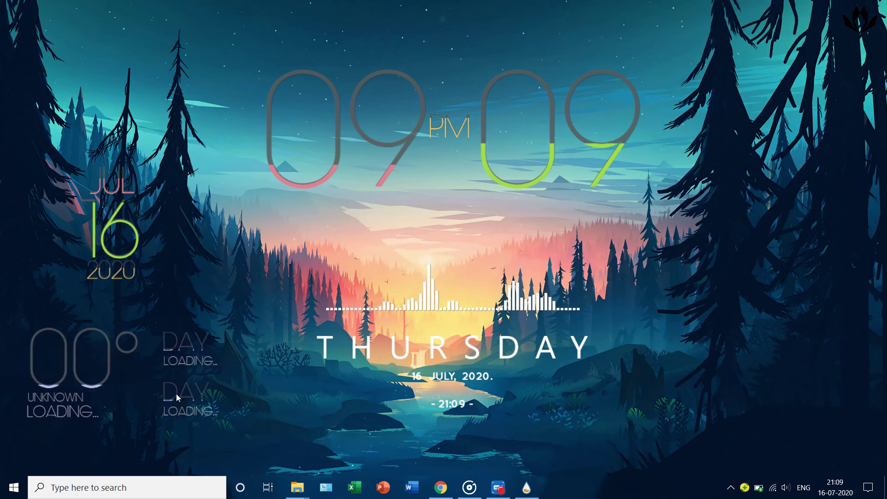
right_click(813, 249)
click(799, 297)
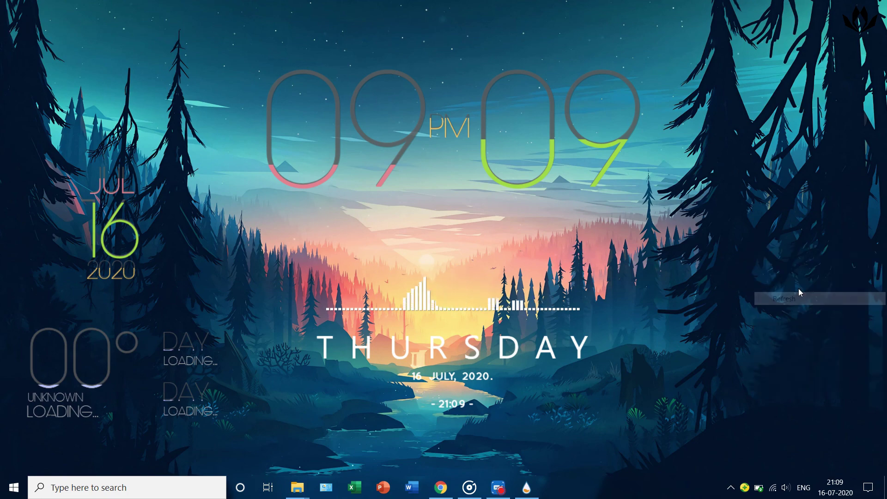